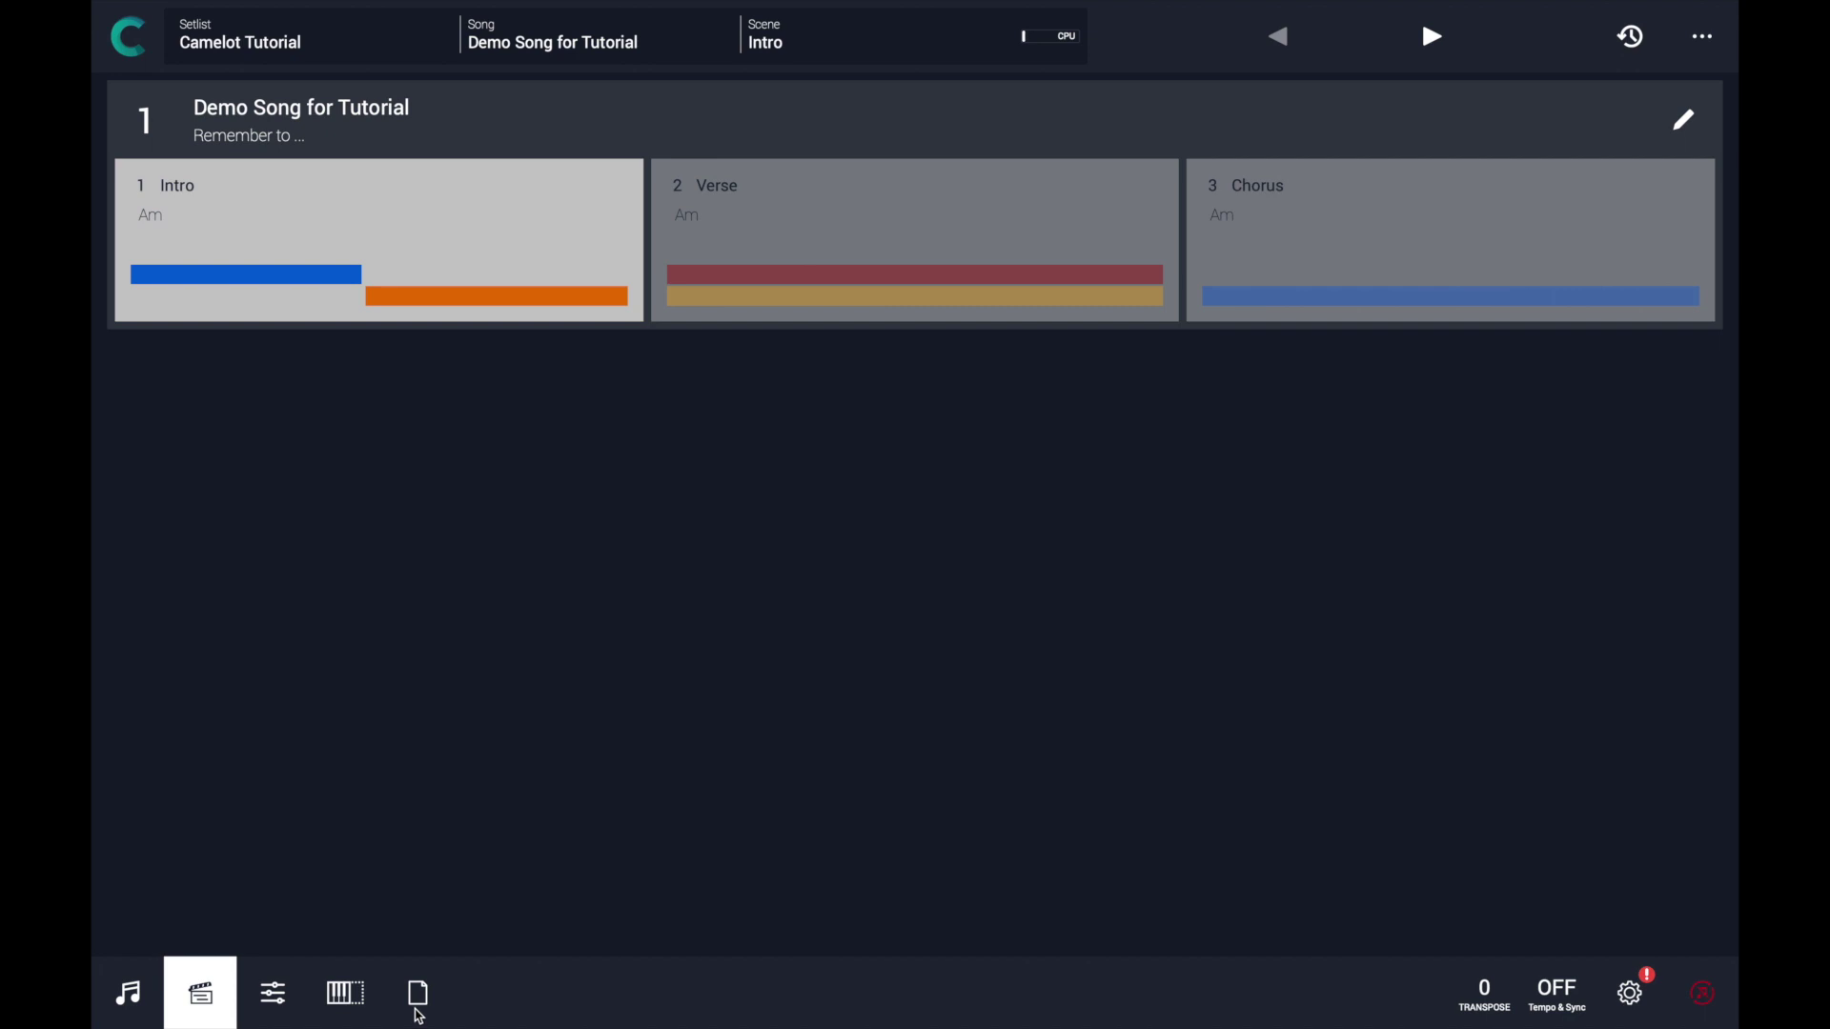
From the Attachments area, add the Autumn Leaves score as the Intro scene's attachment.
click(421, 1006)
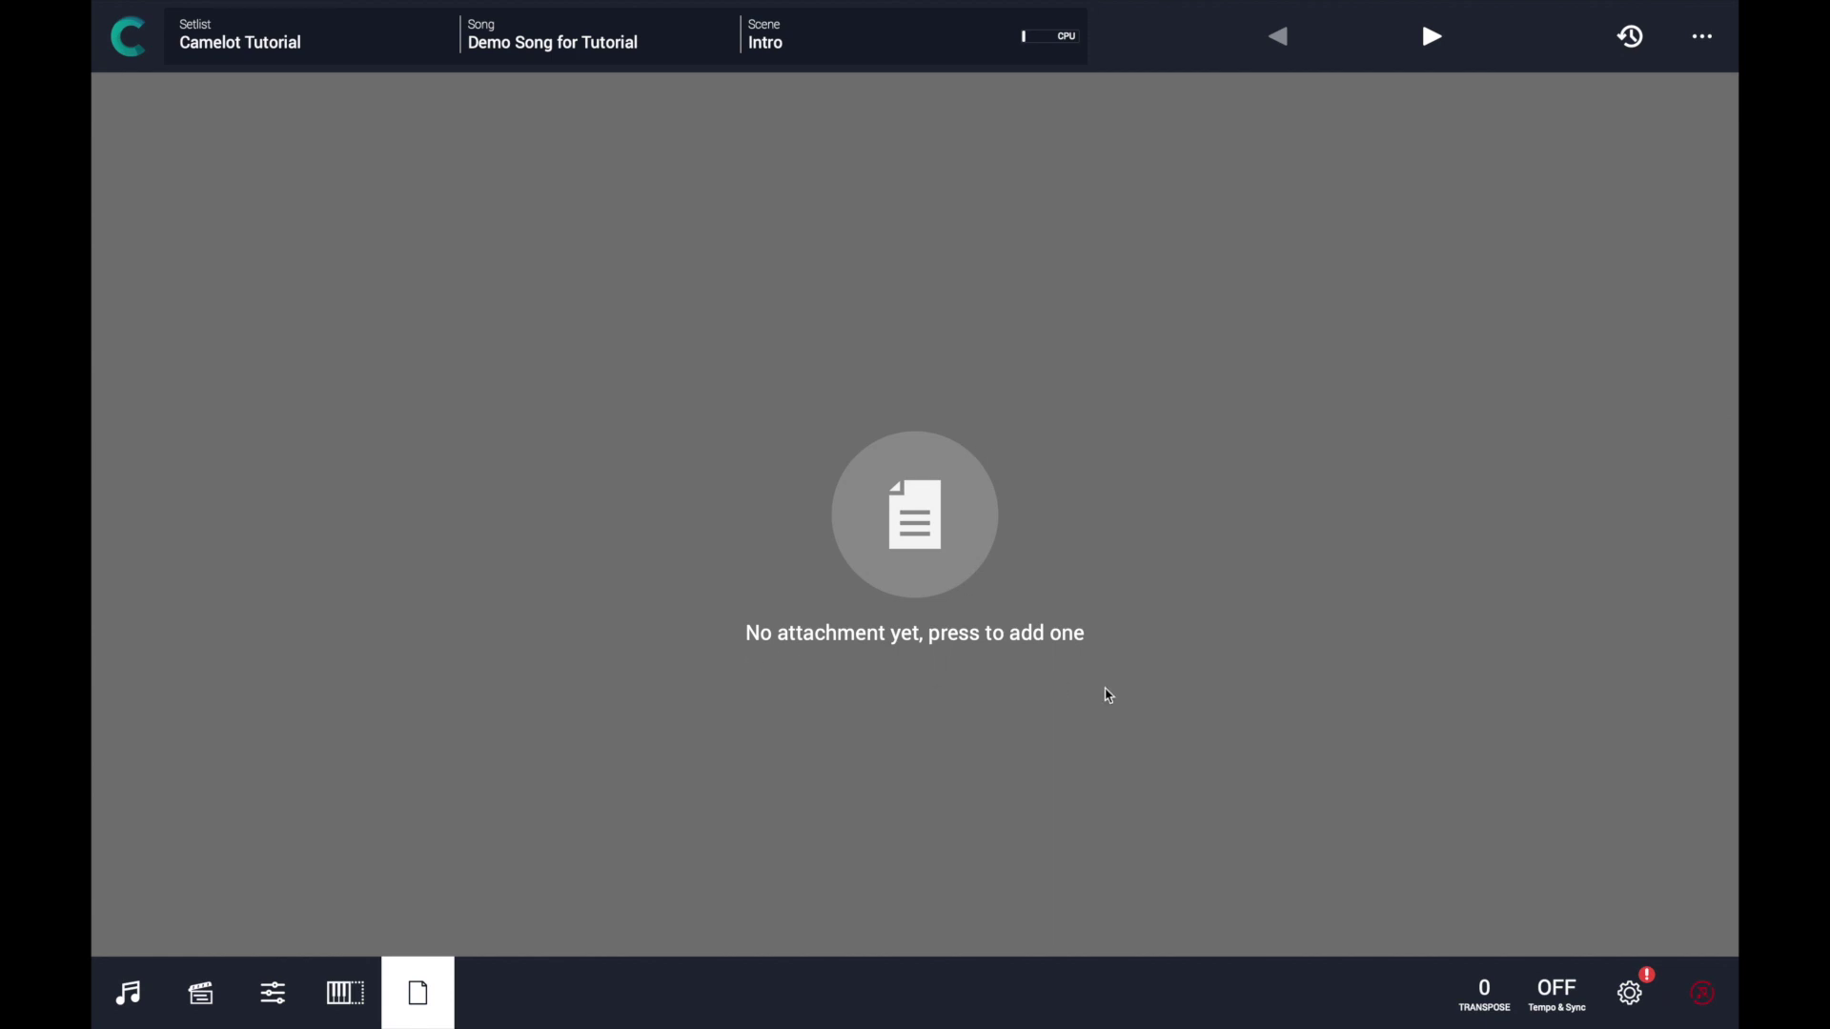
click(905, 523)
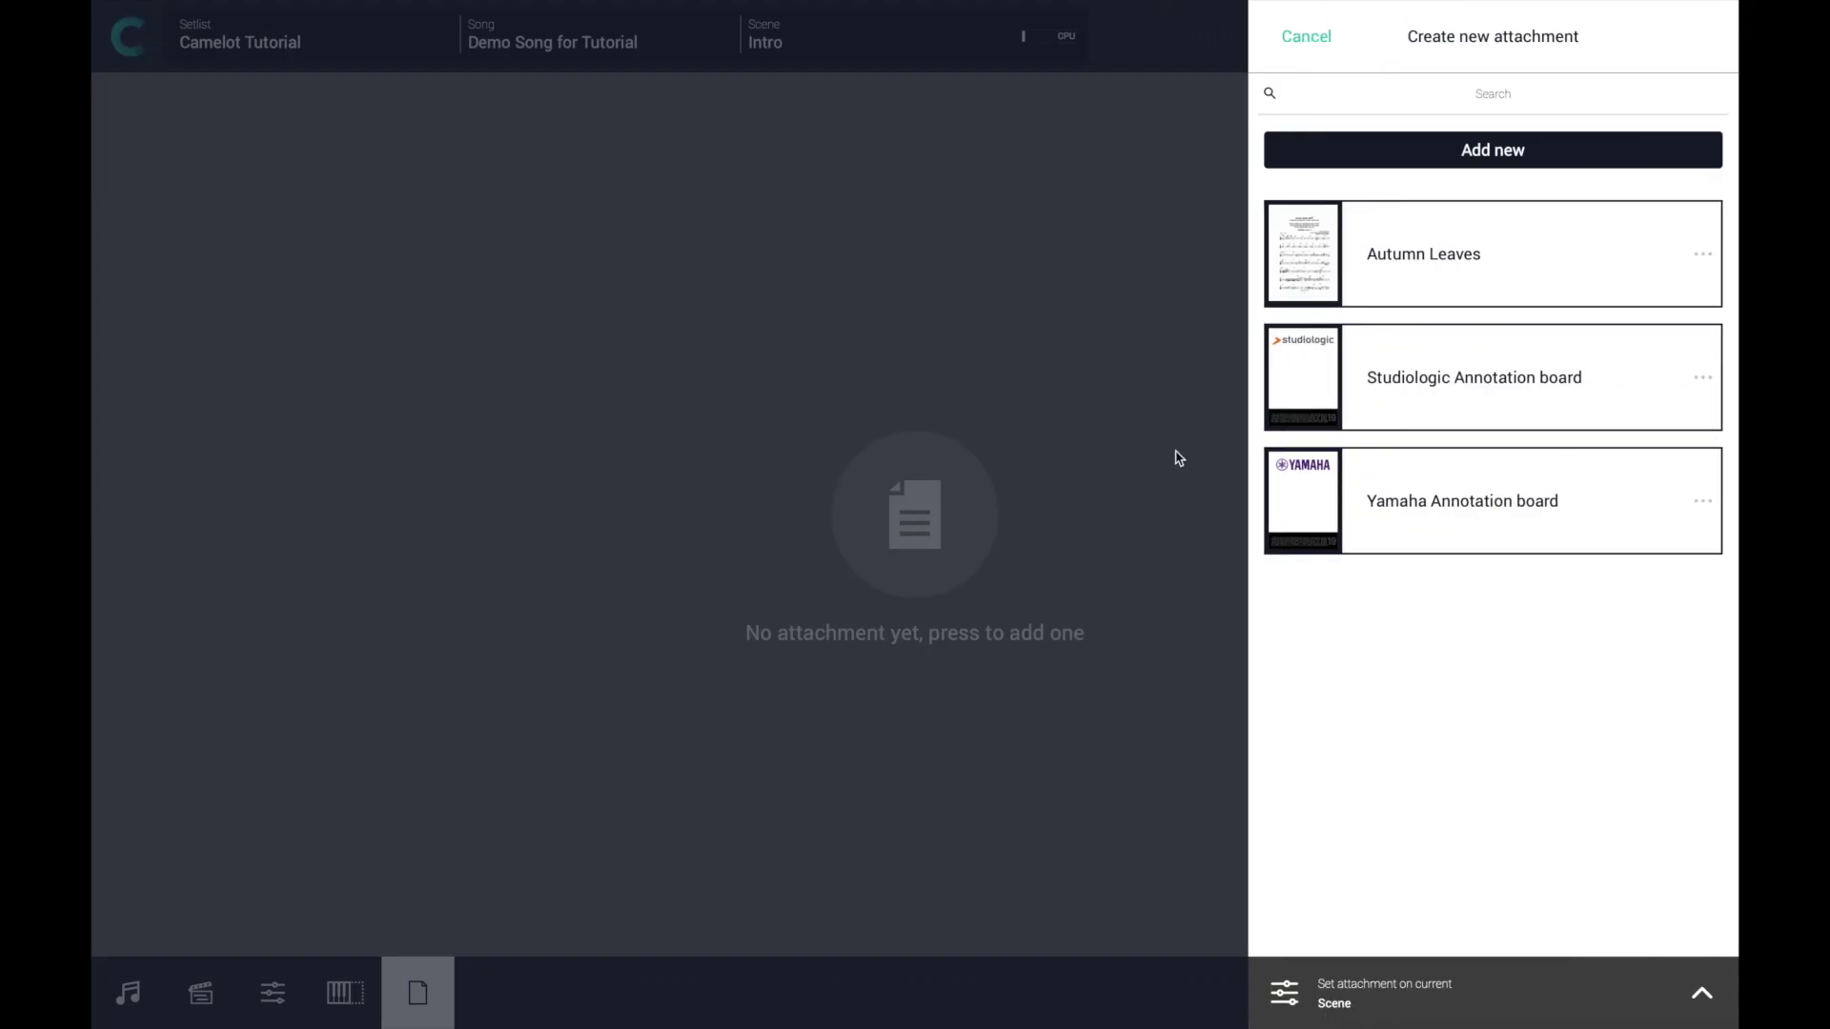
click(1317, 268)
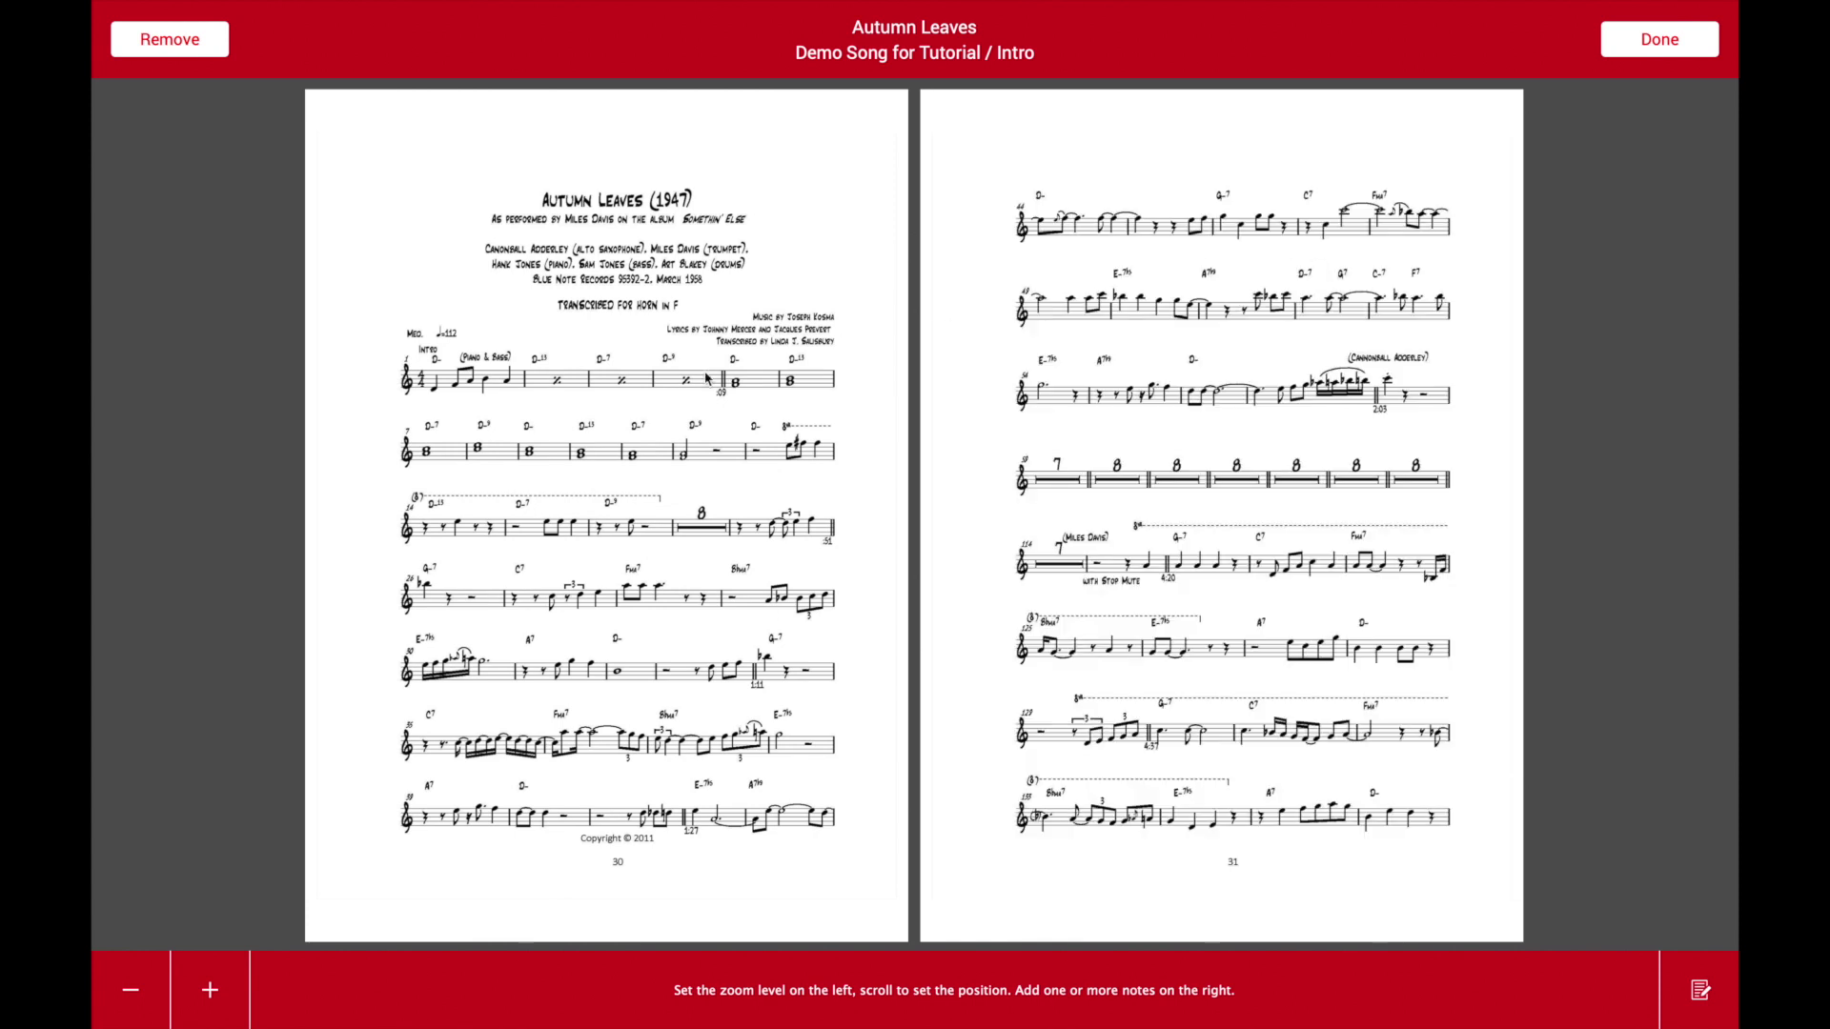
Zoom the Intro score in three times to a single page, show the title and opening lines, and finish.
click(210, 991)
click(210, 991)
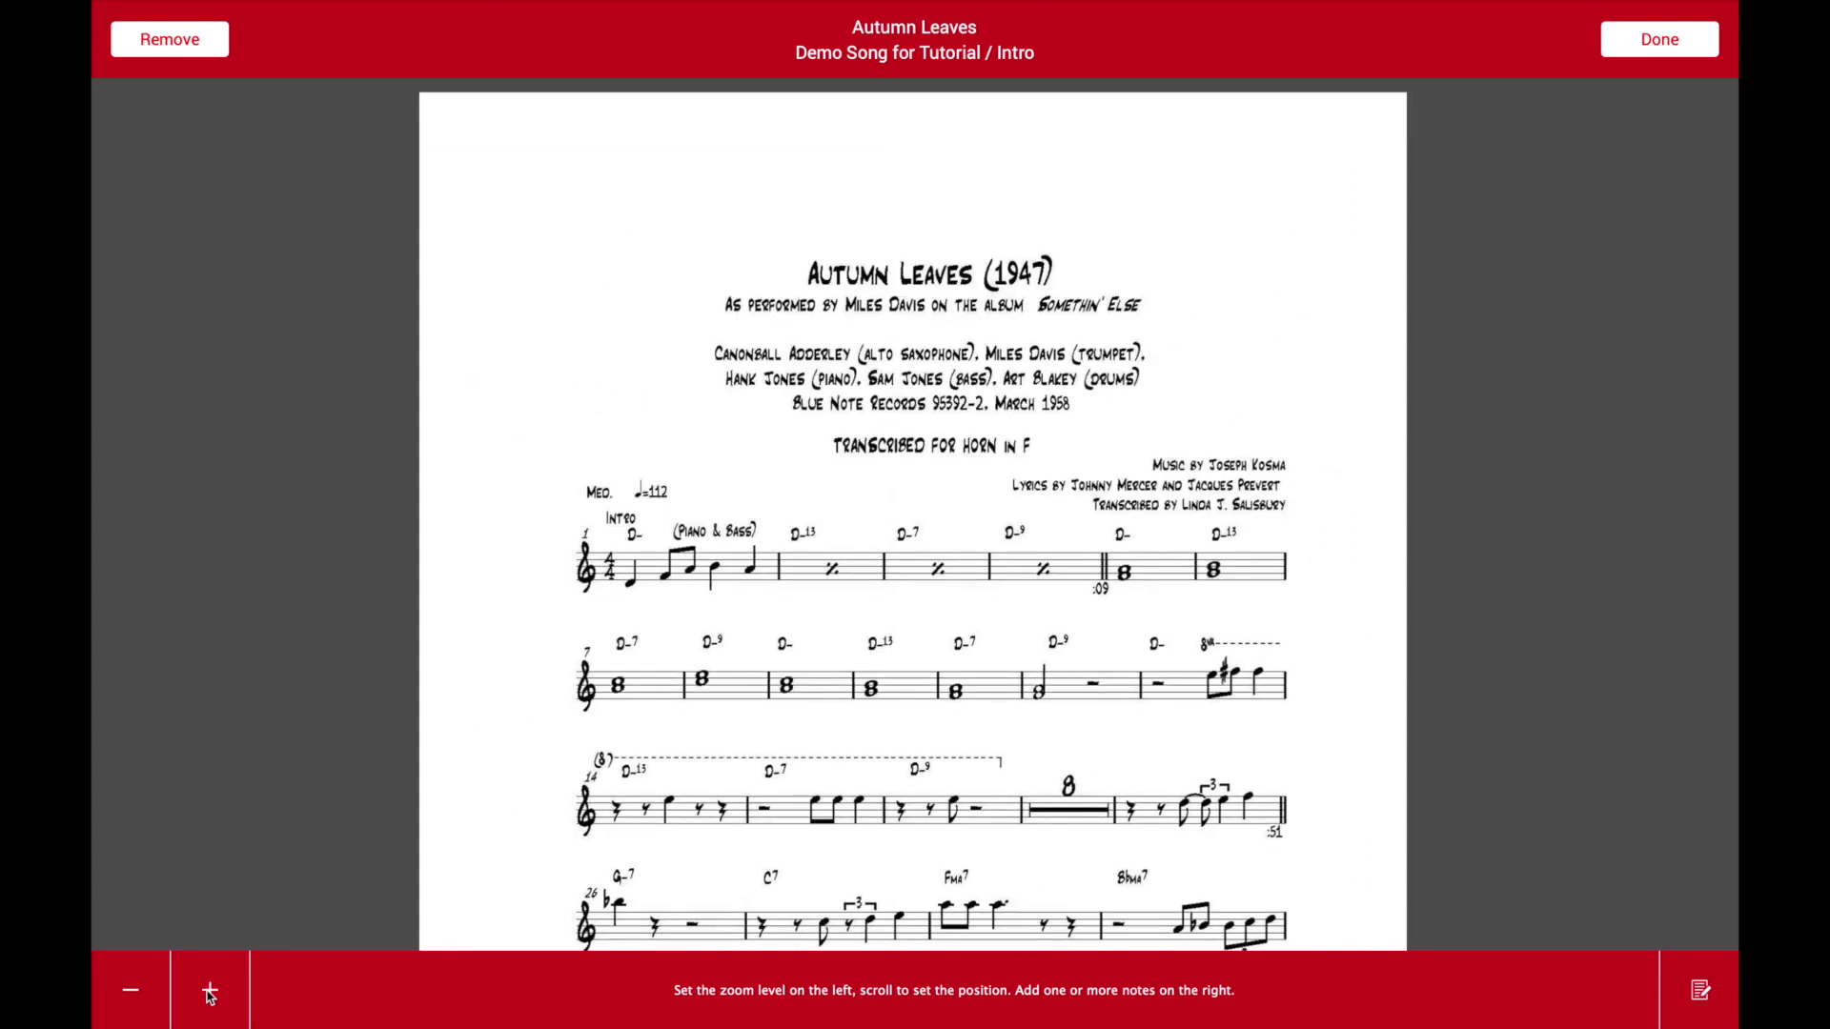
click(210, 992)
scroll(823, 780, down, 1)
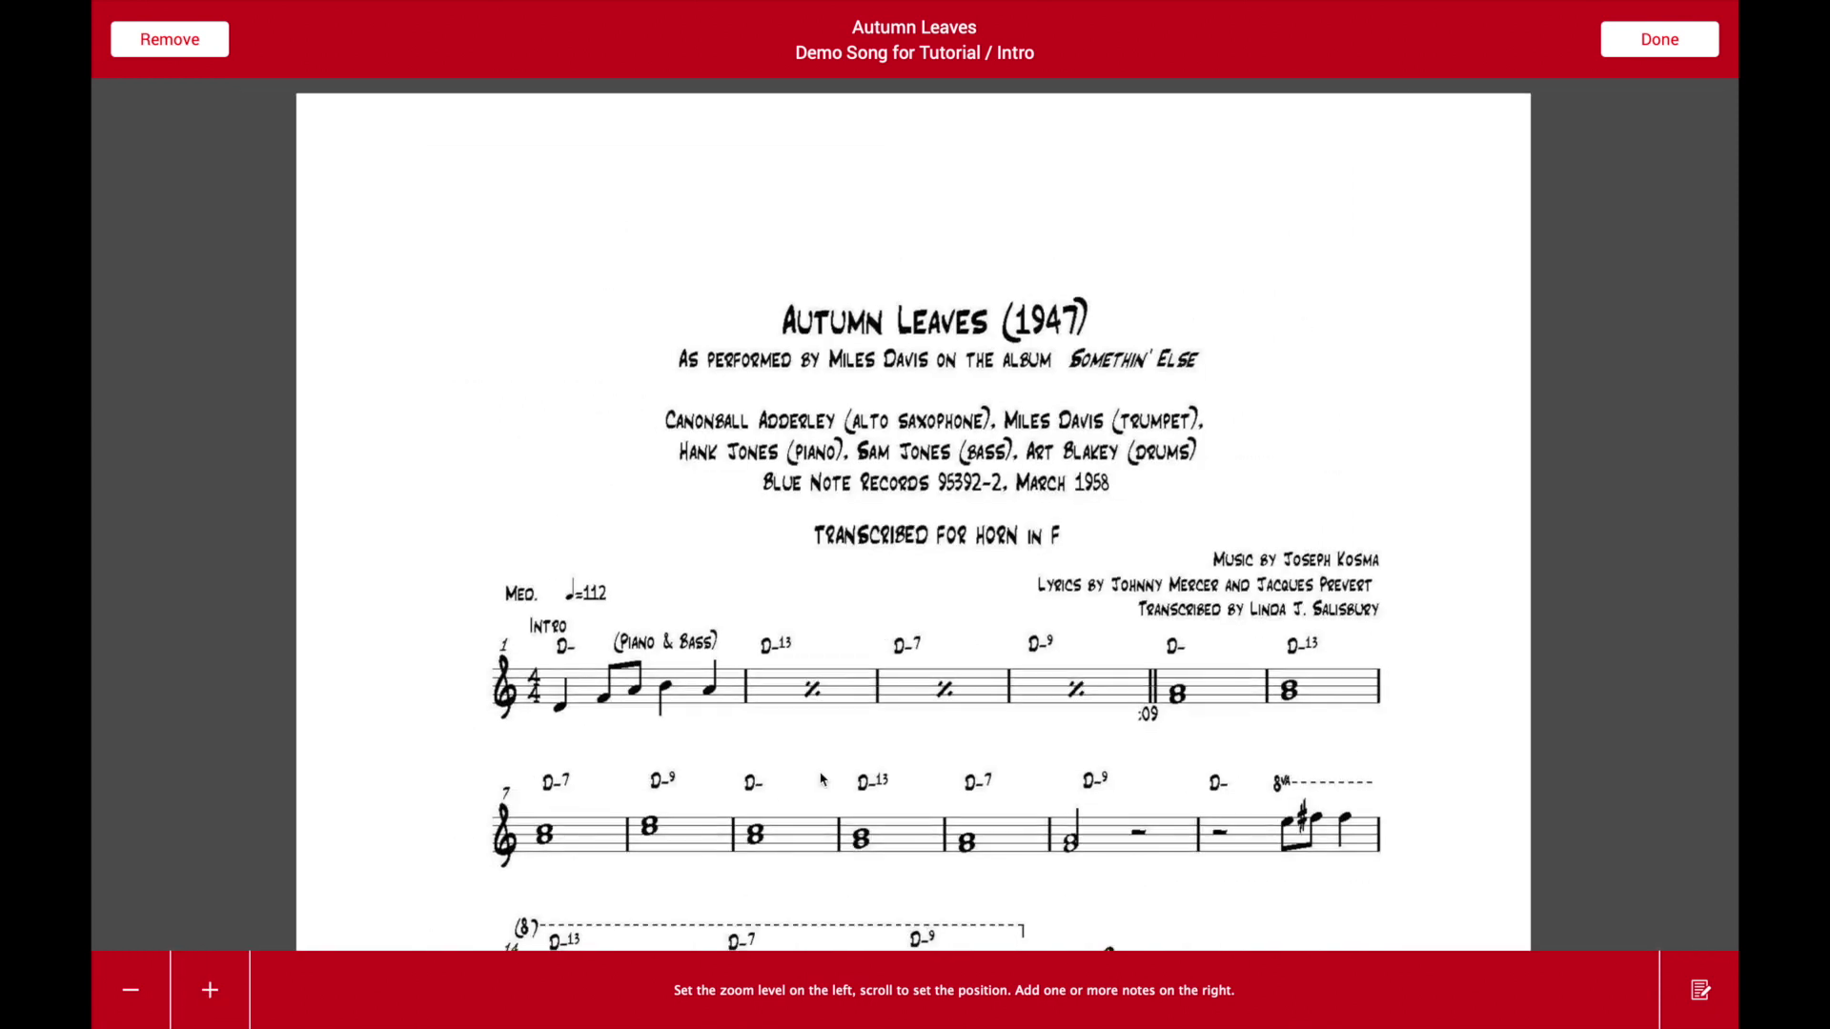
scroll(824, 779, down, 2)
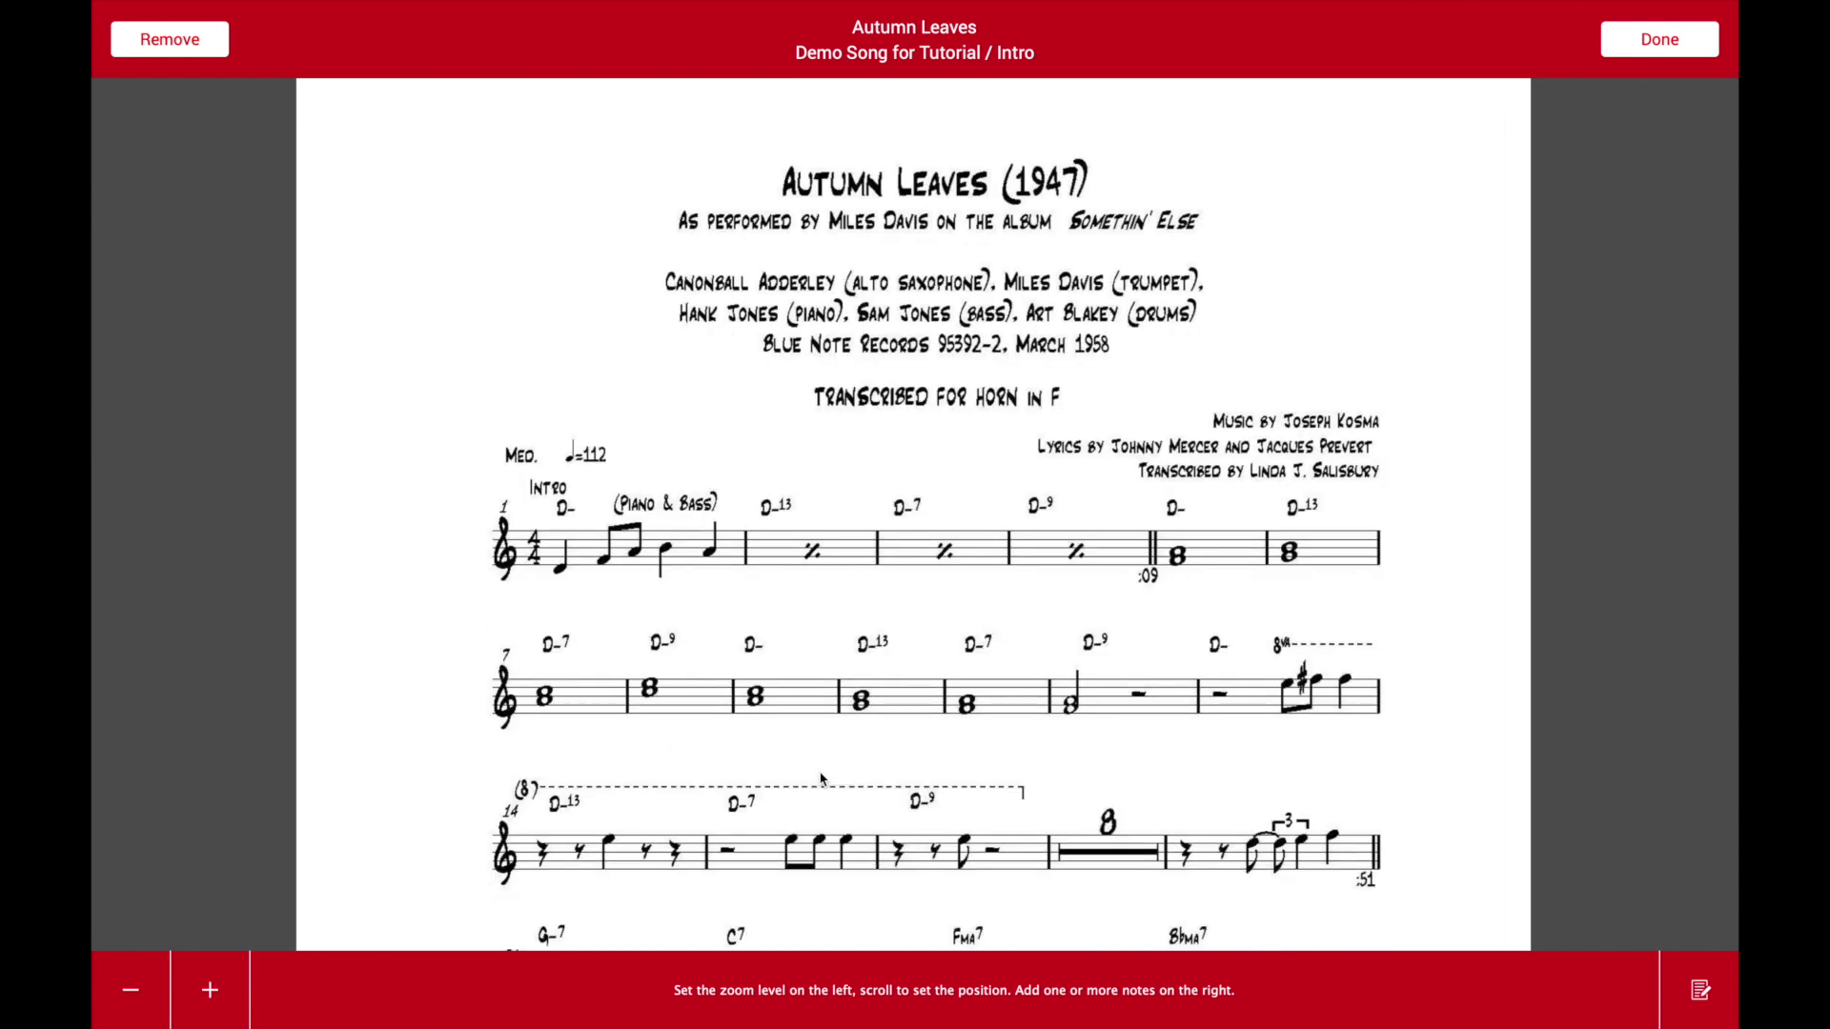
scroll(823, 780, down, 3)
scroll(824, 780, down, 1)
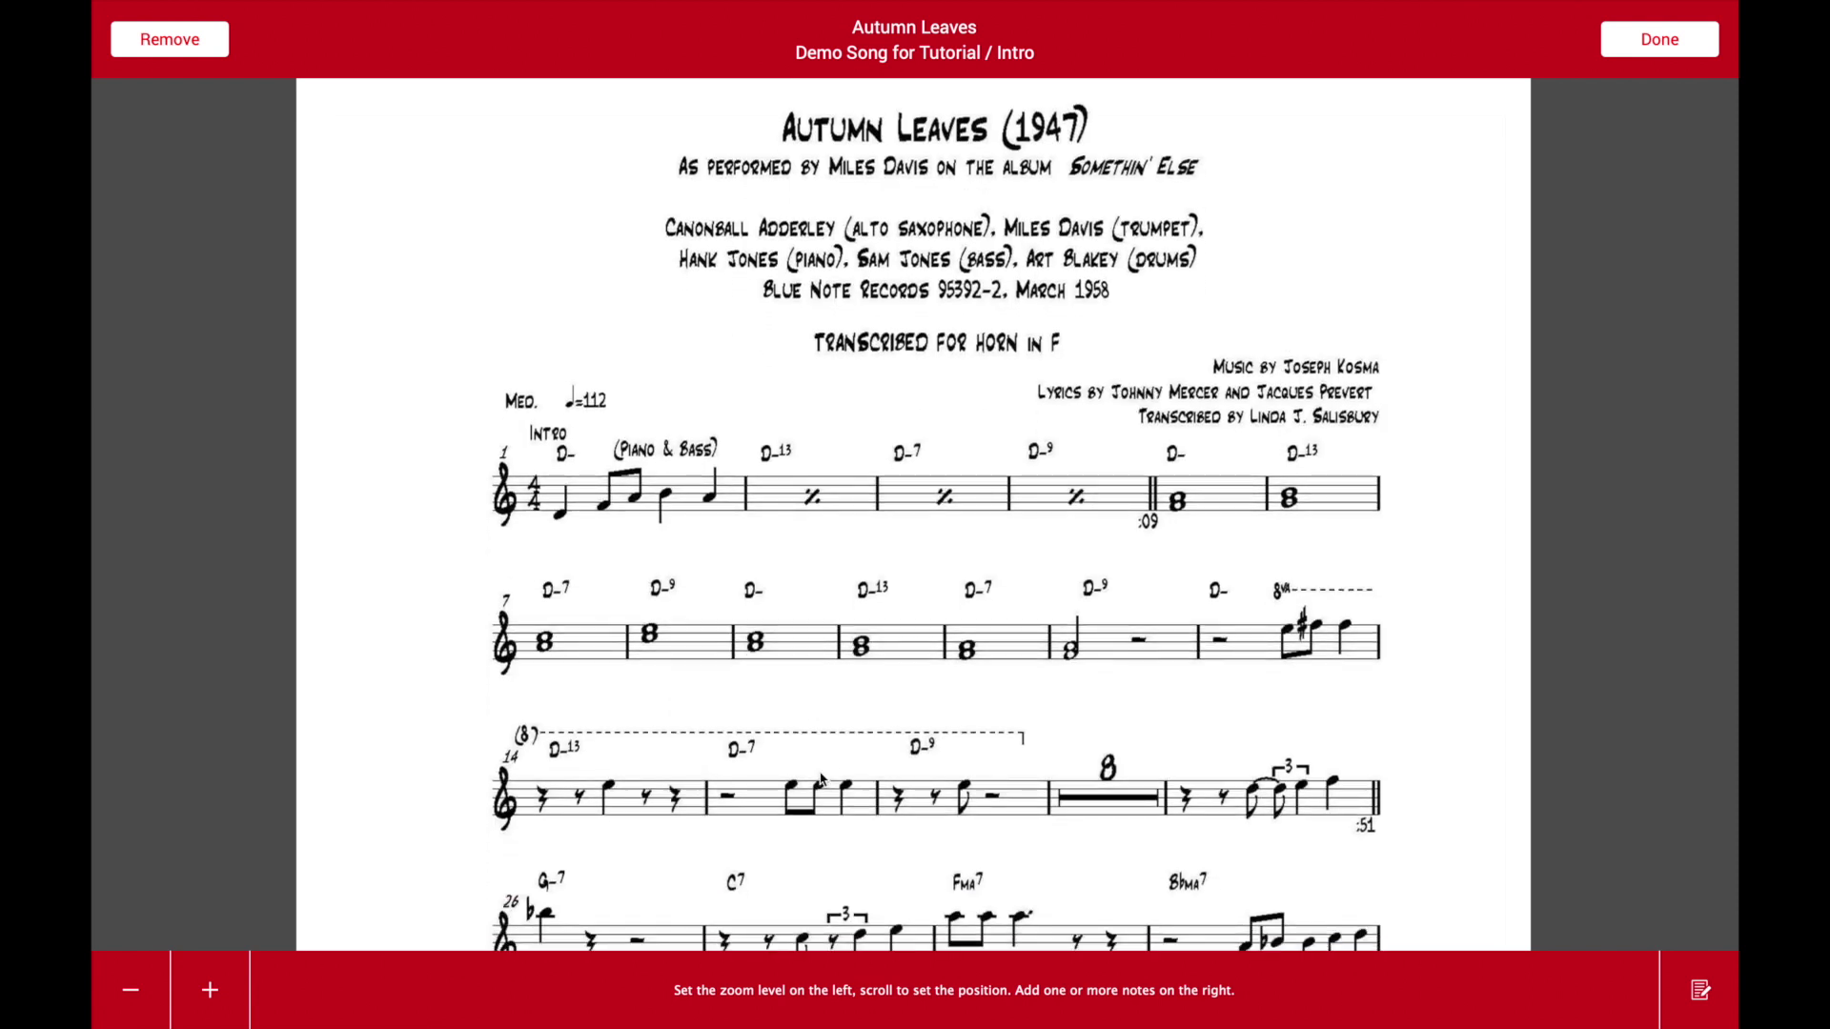
click(1653, 40)
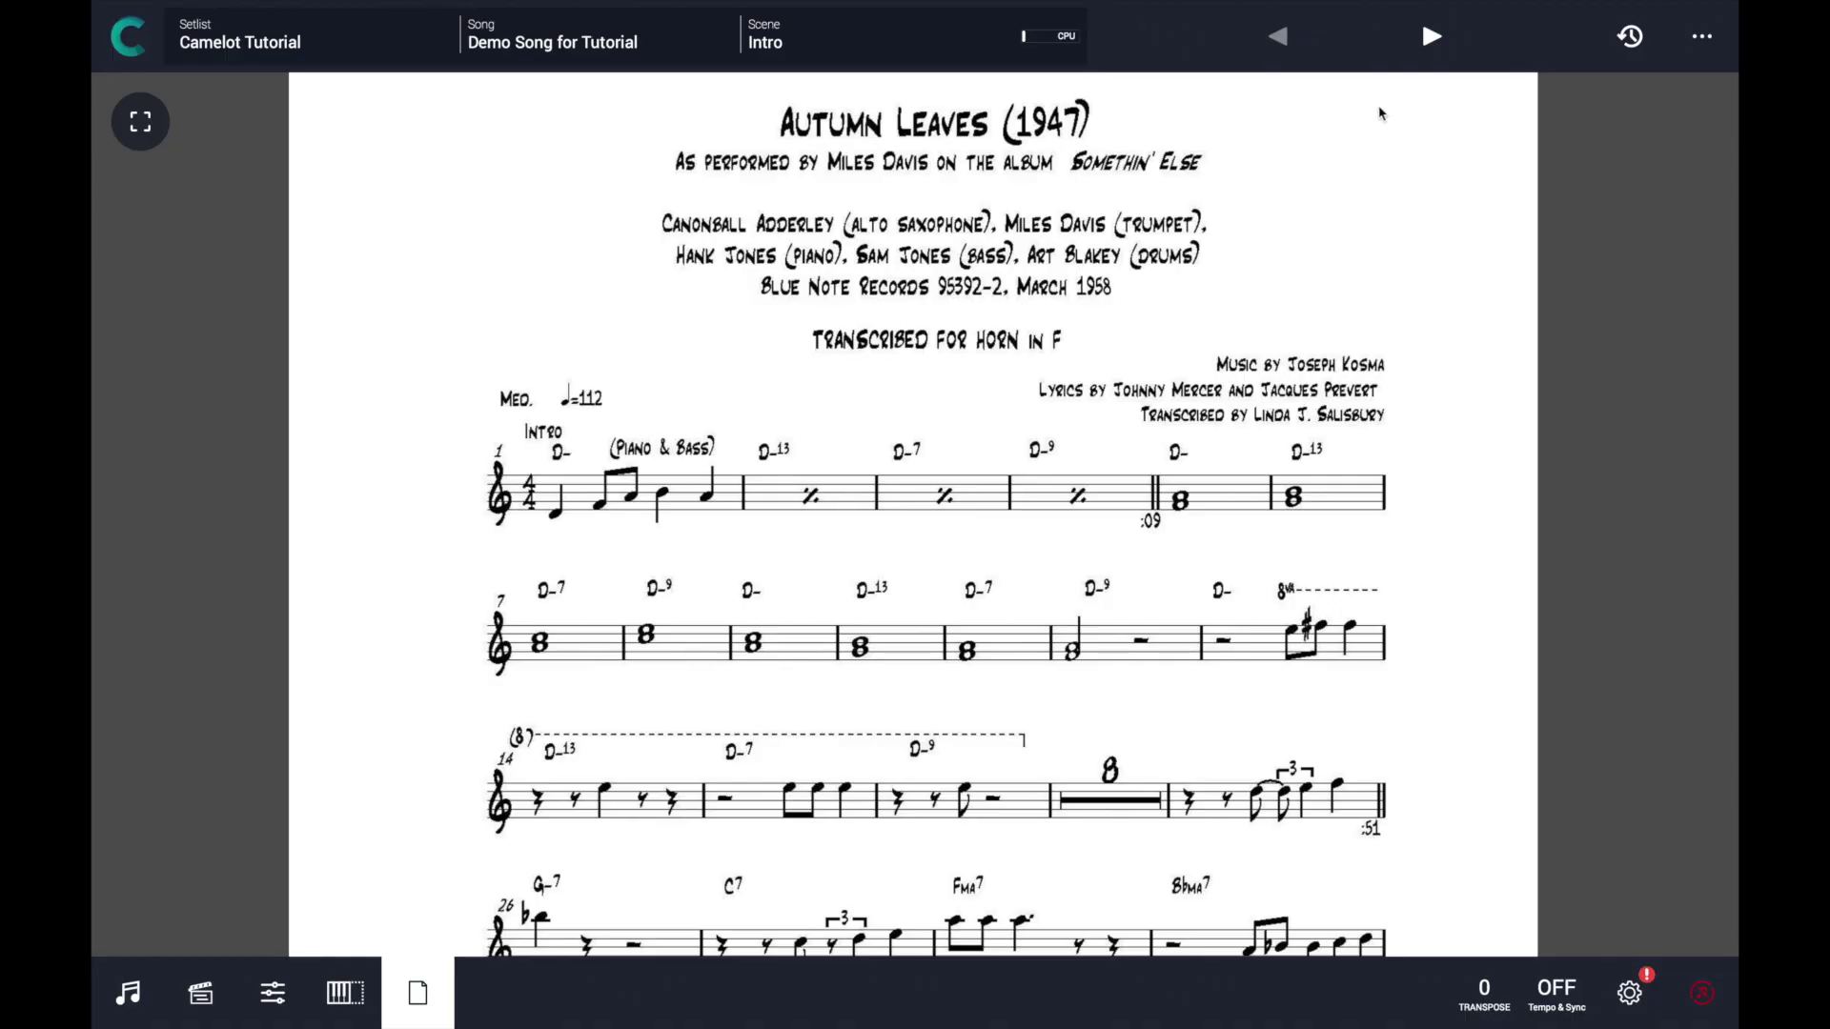
Move to the Verse scene and attach the Autumn Leaves score to it.
click(1431, 36)
click(939, 520)
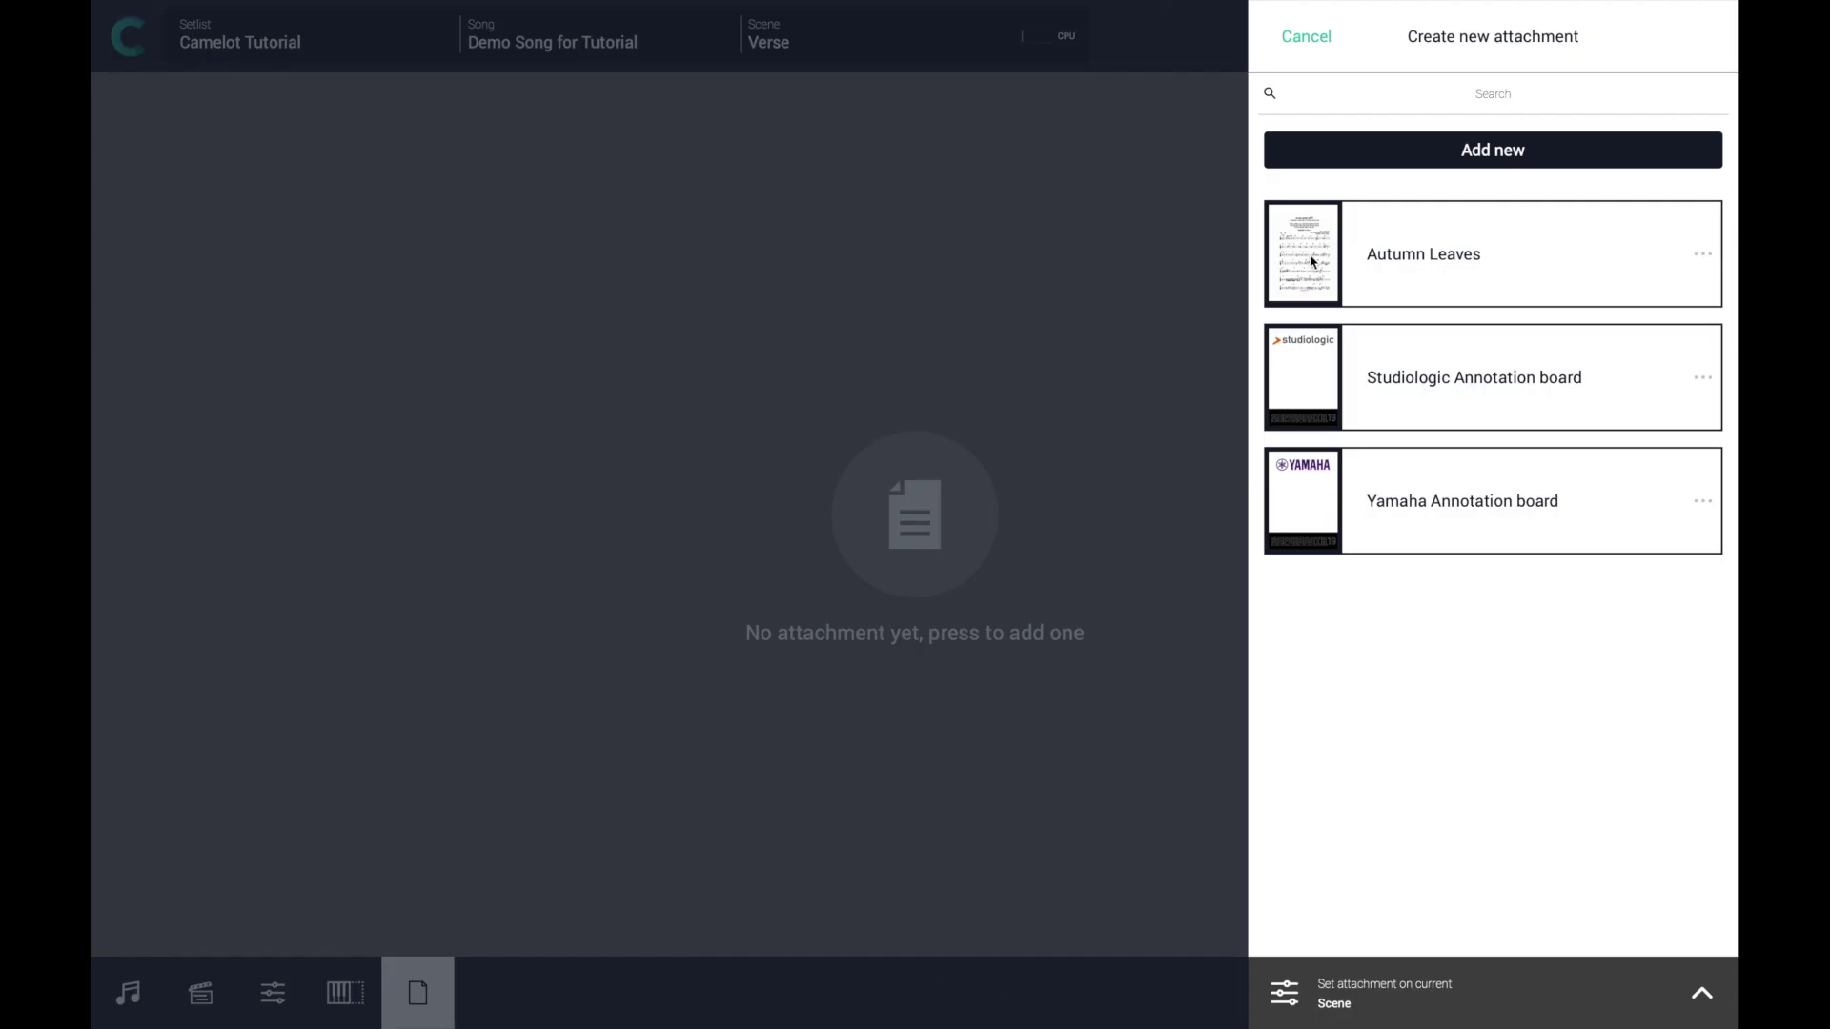
click(1310, 256)
Enlarge the Verse score three zoom steps to one page and scroll down to page 31.
click(211, 986)
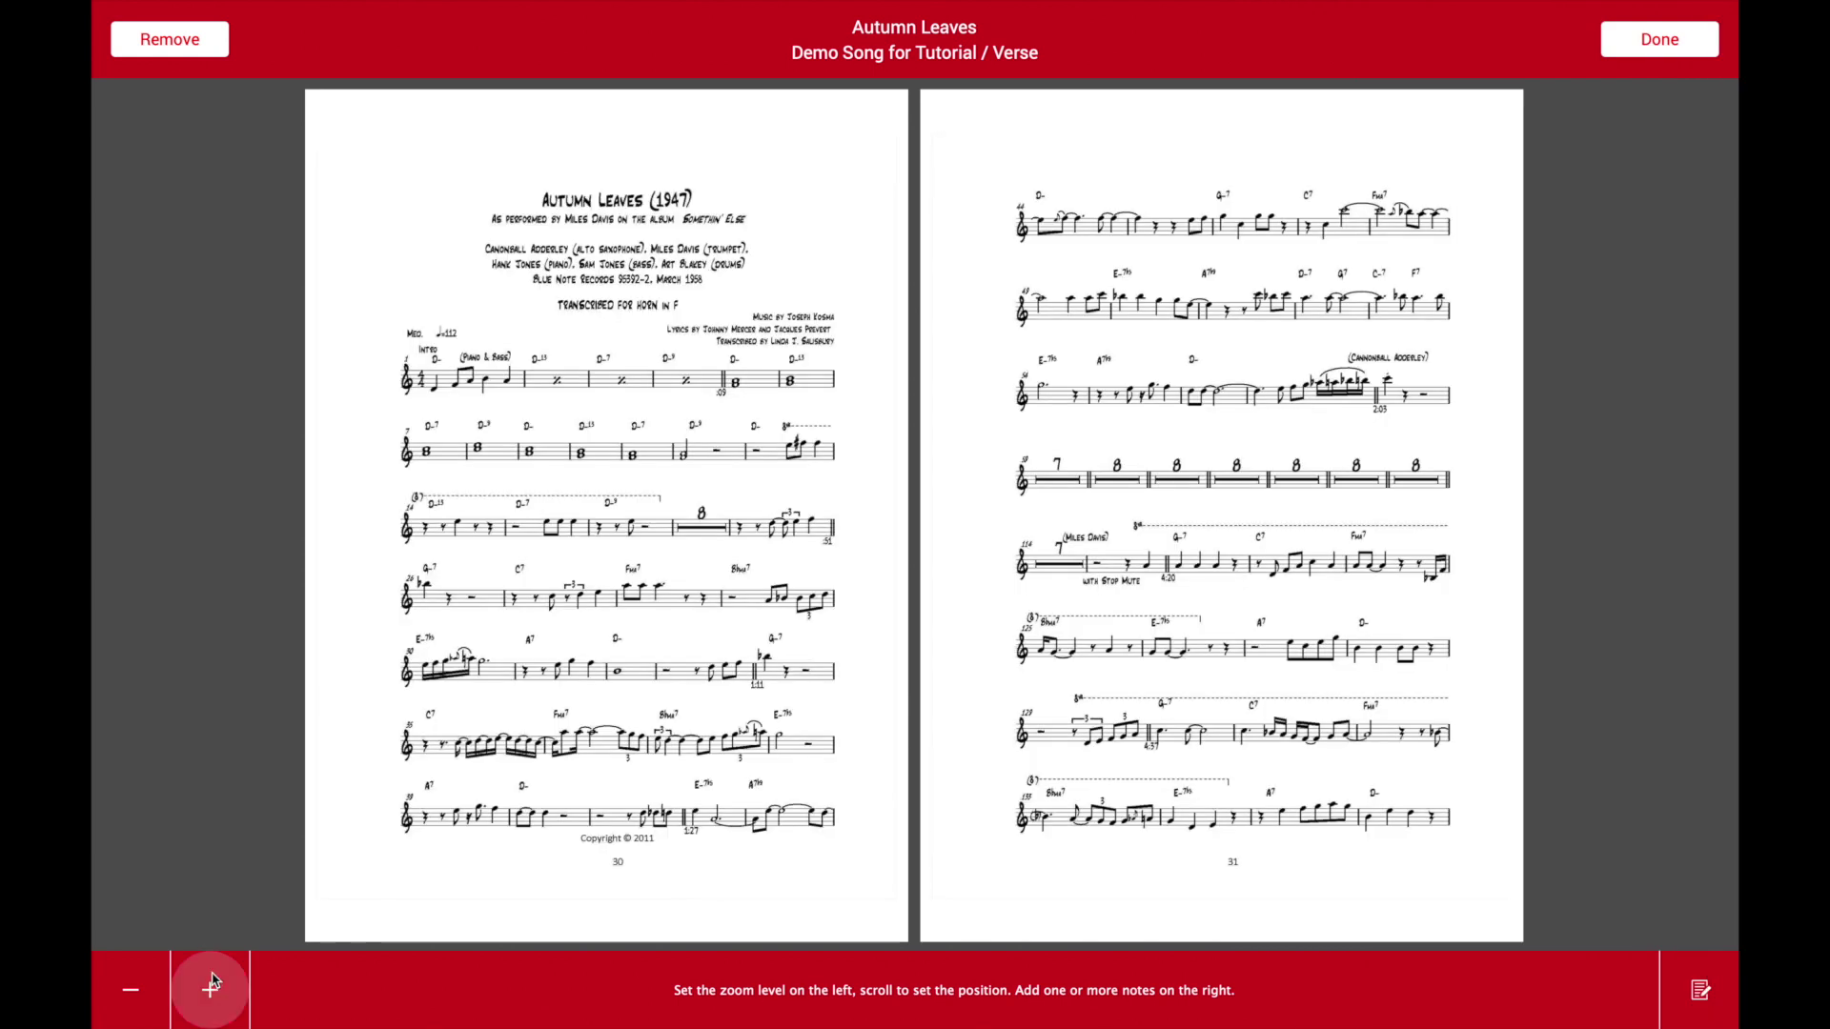
click(211, 986)
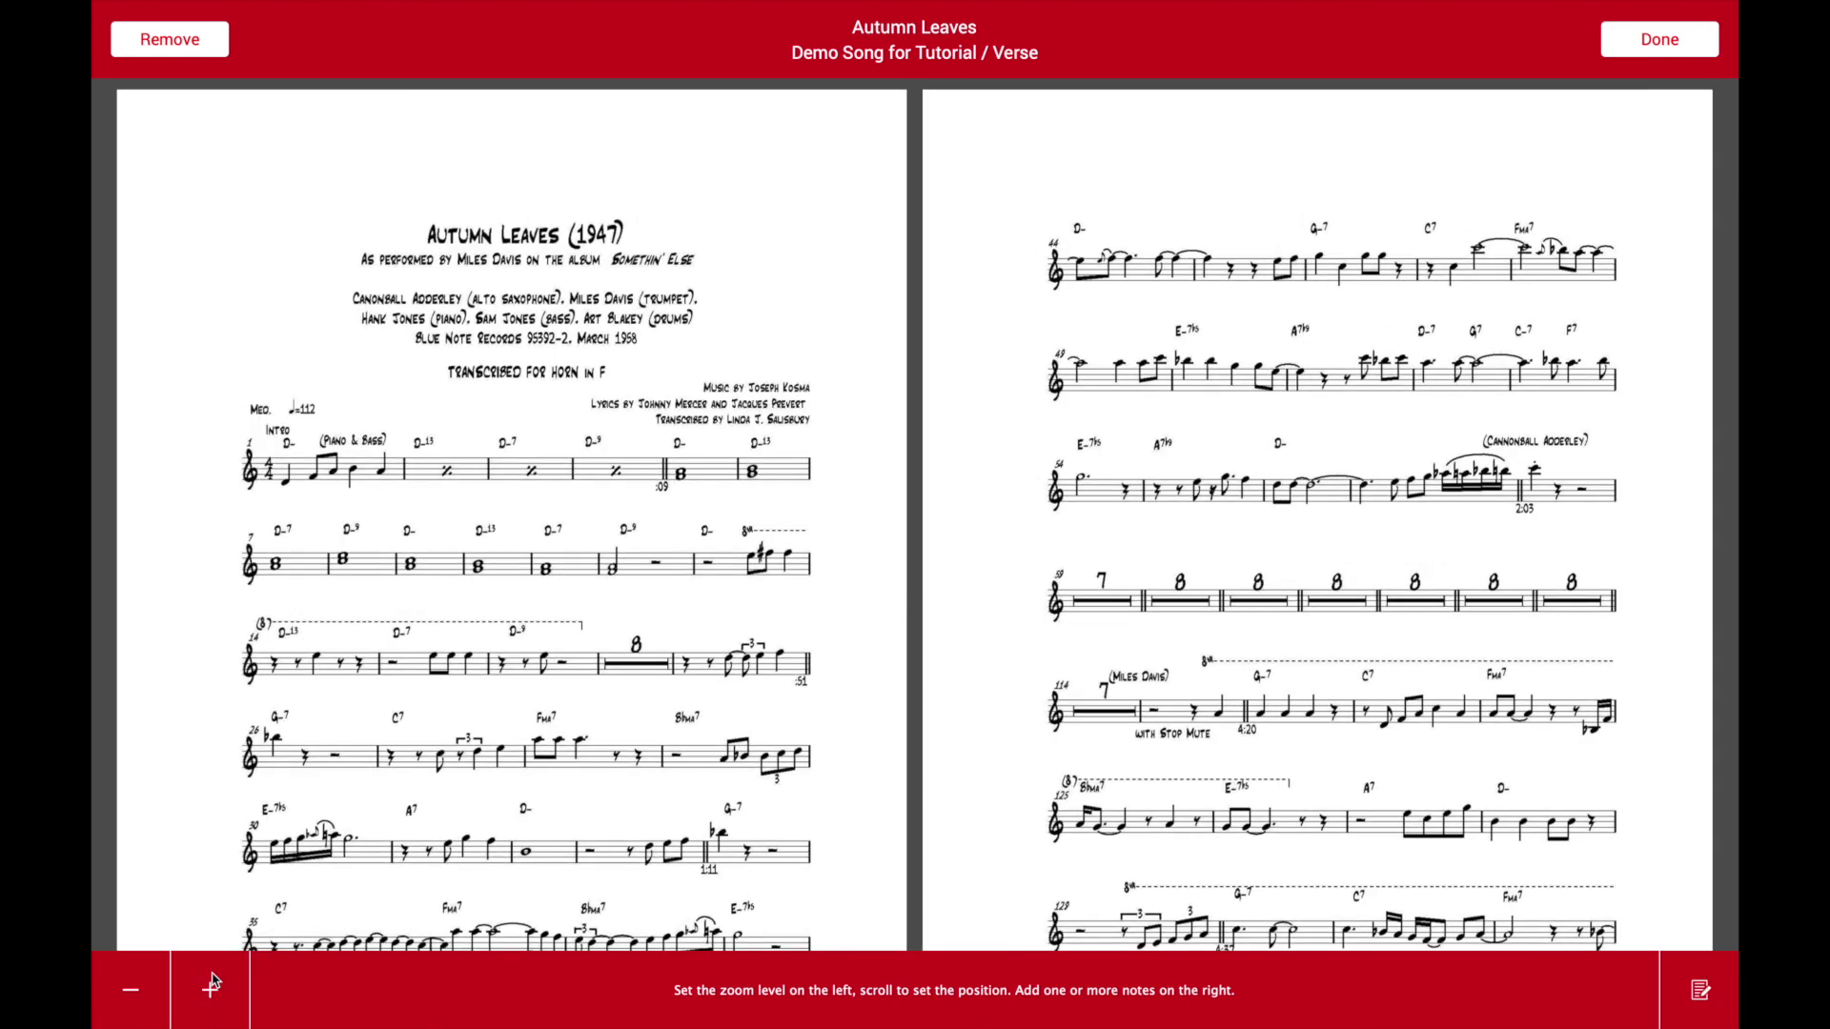
click(210, 986)
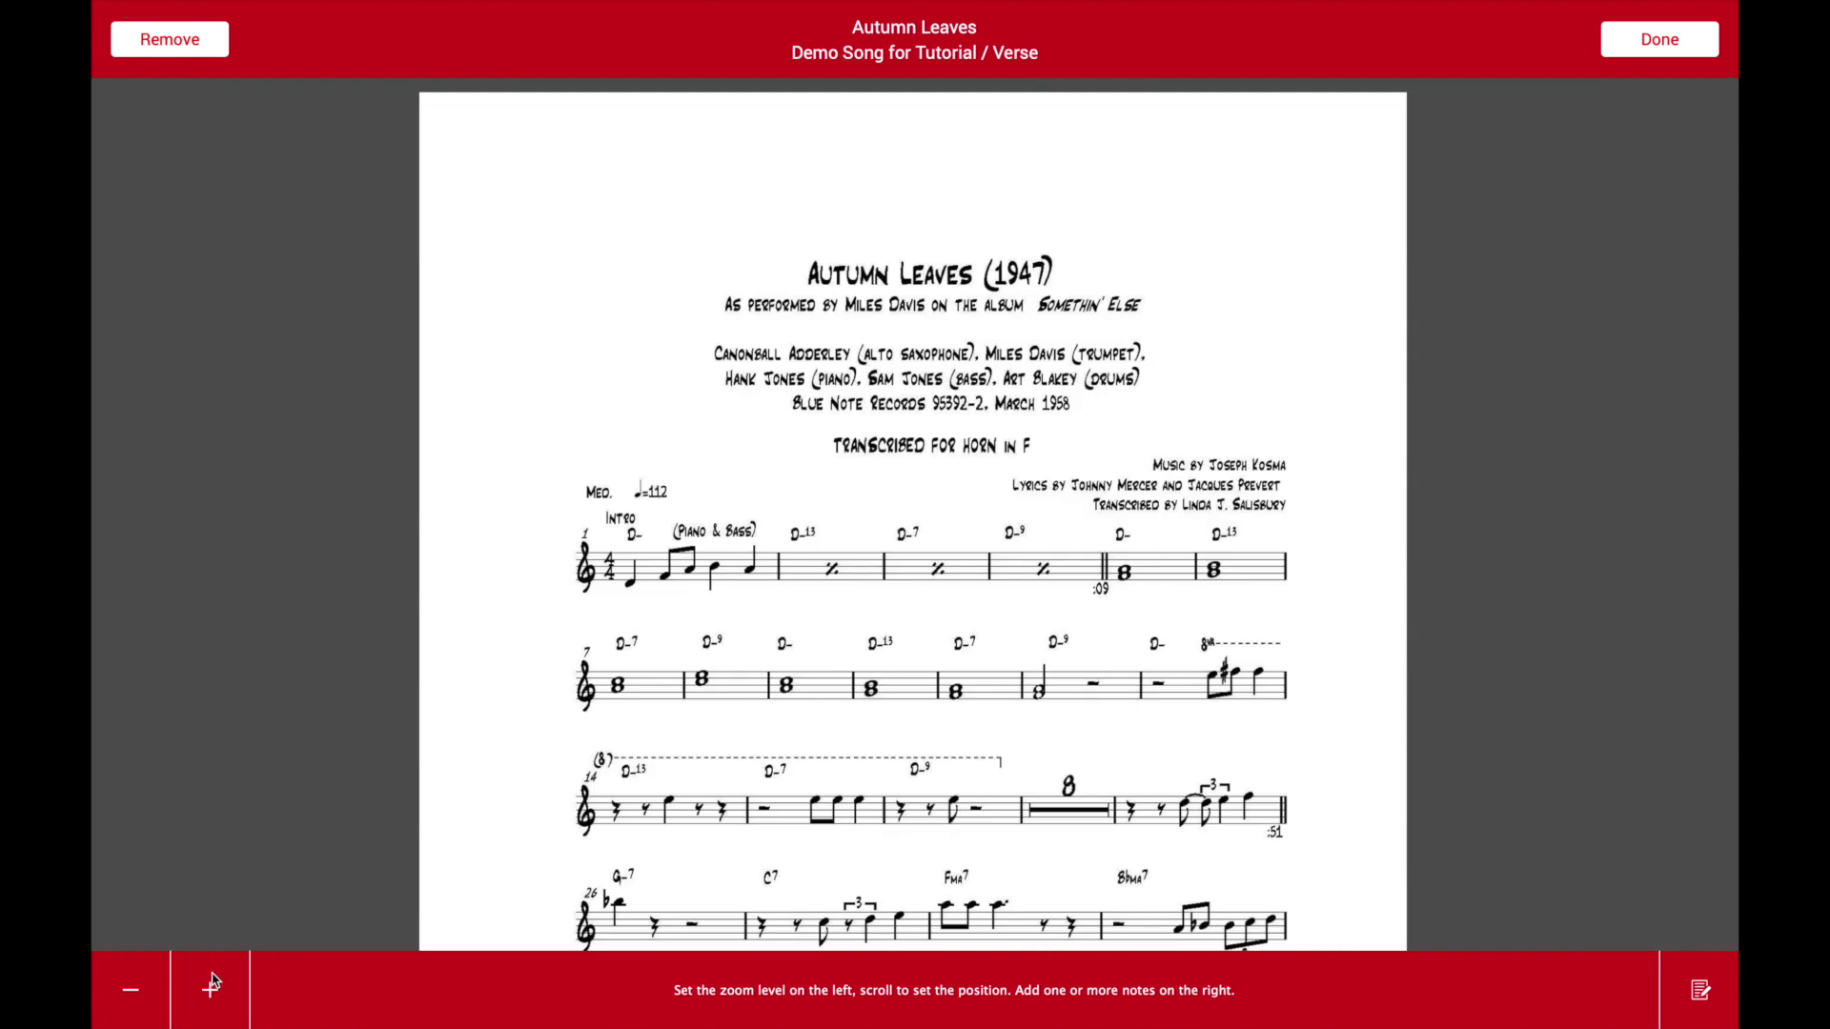
scroll(815, 791, down, 4)
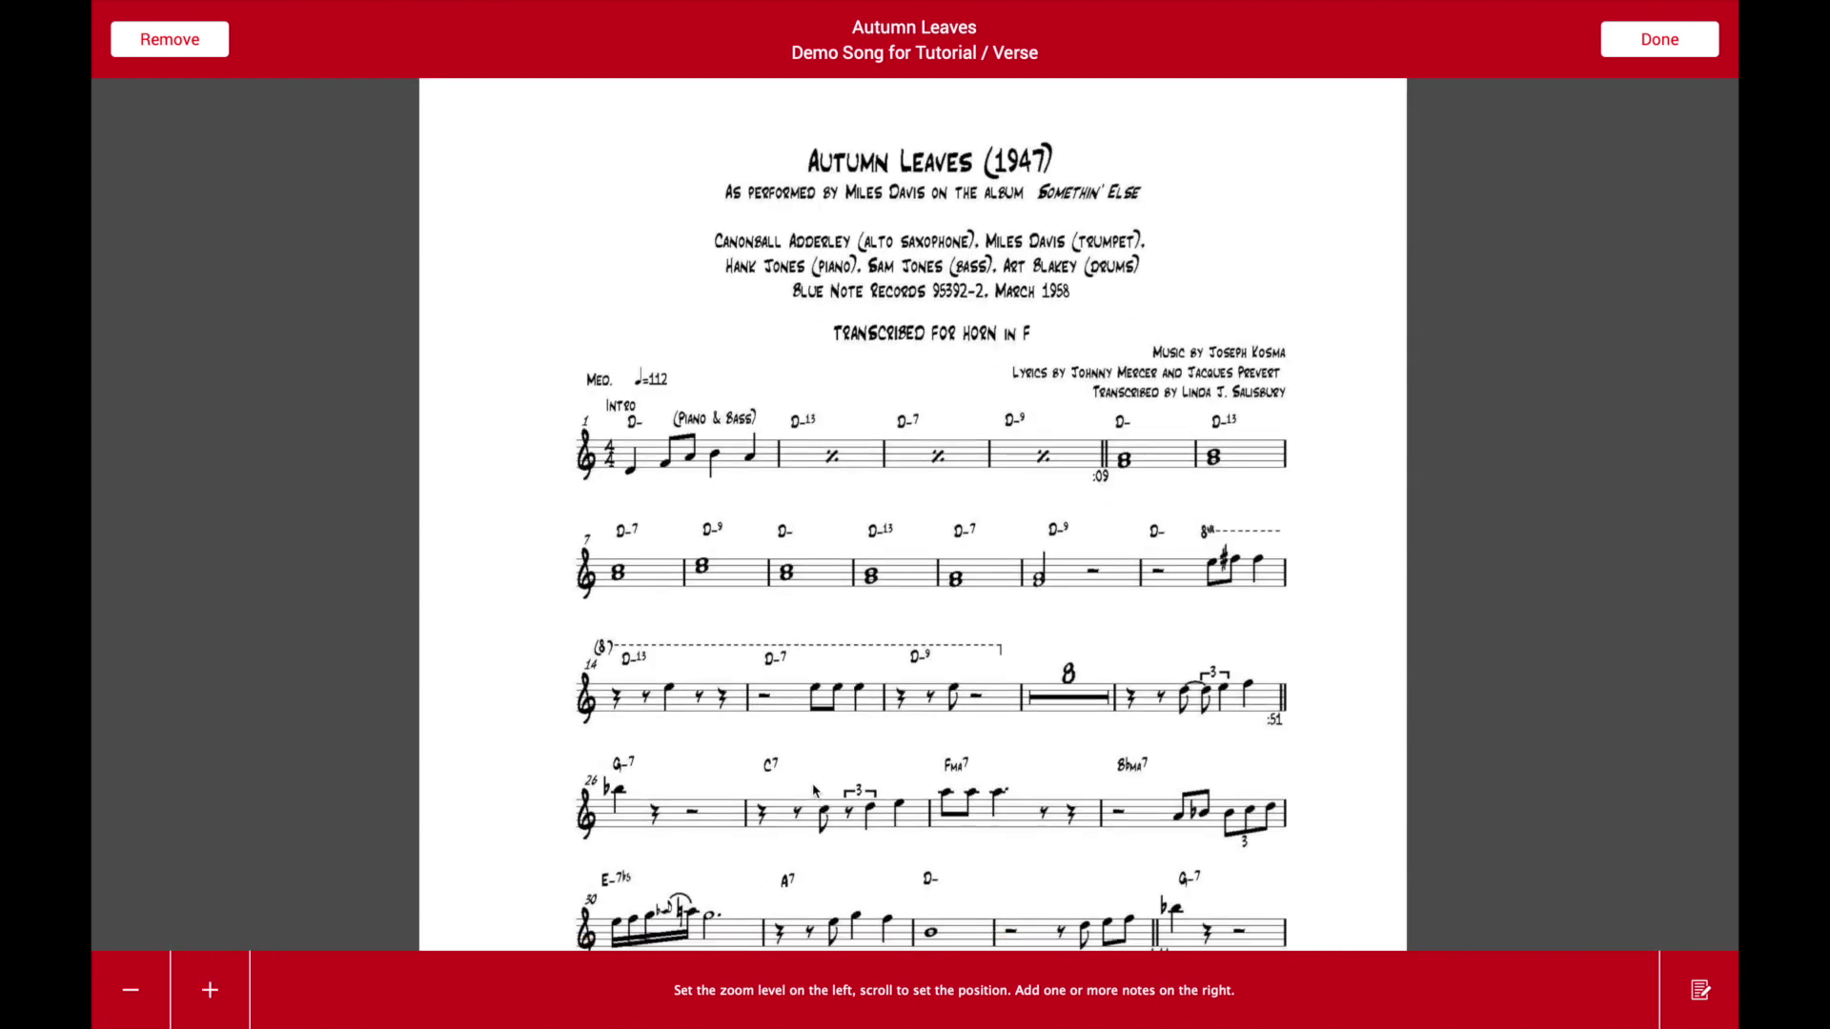
scroll(815, 791, down, 4)
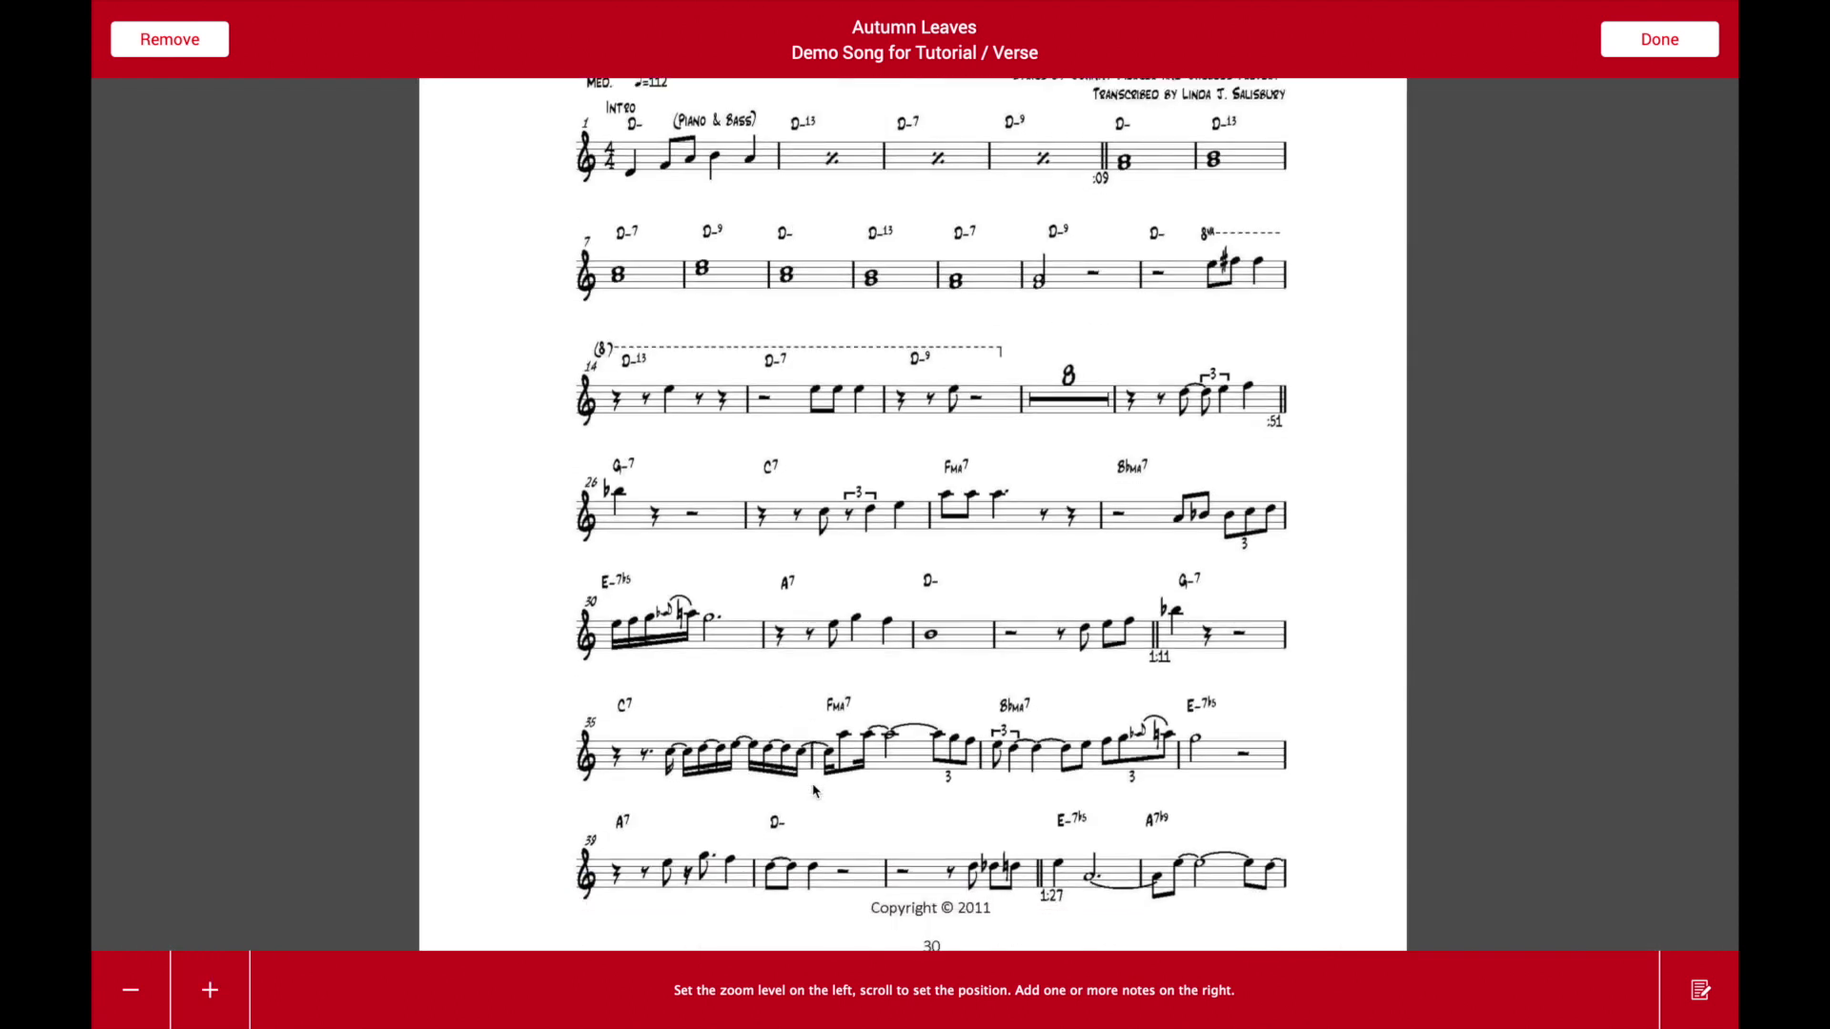
scroll(815, 791, down, 10)
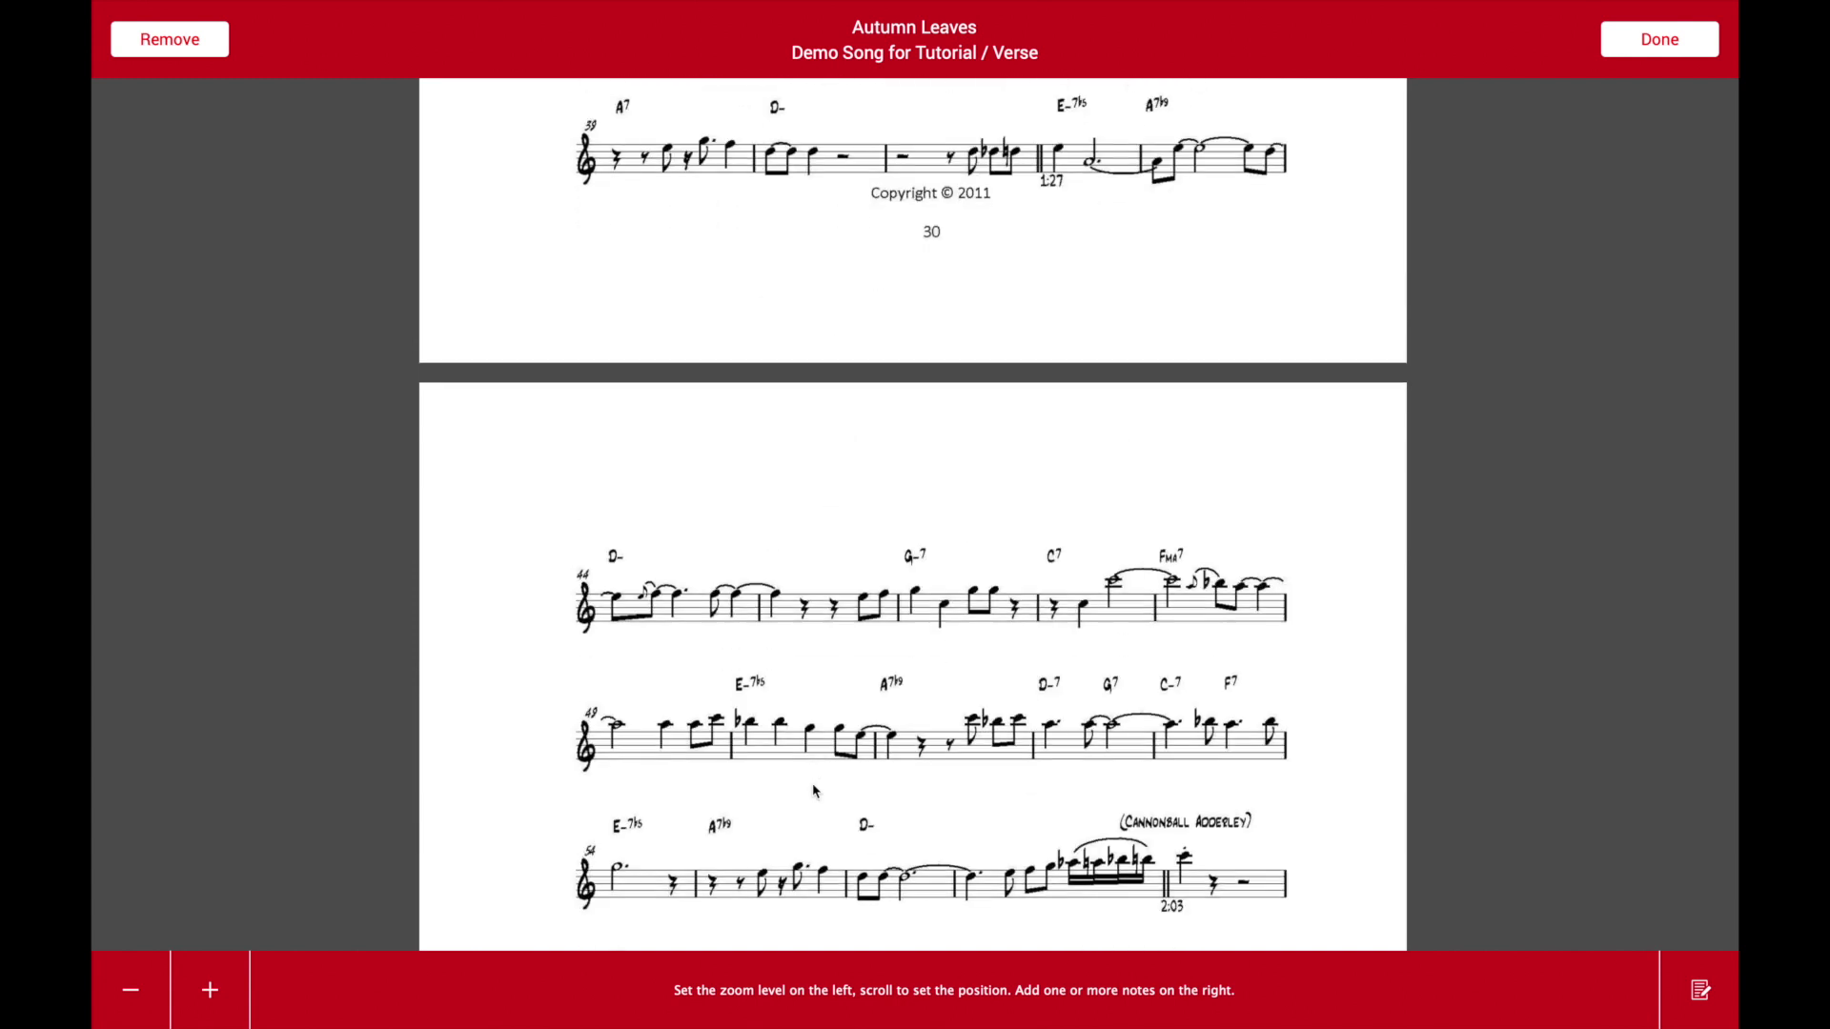
scroll(815, 791, down, 3)
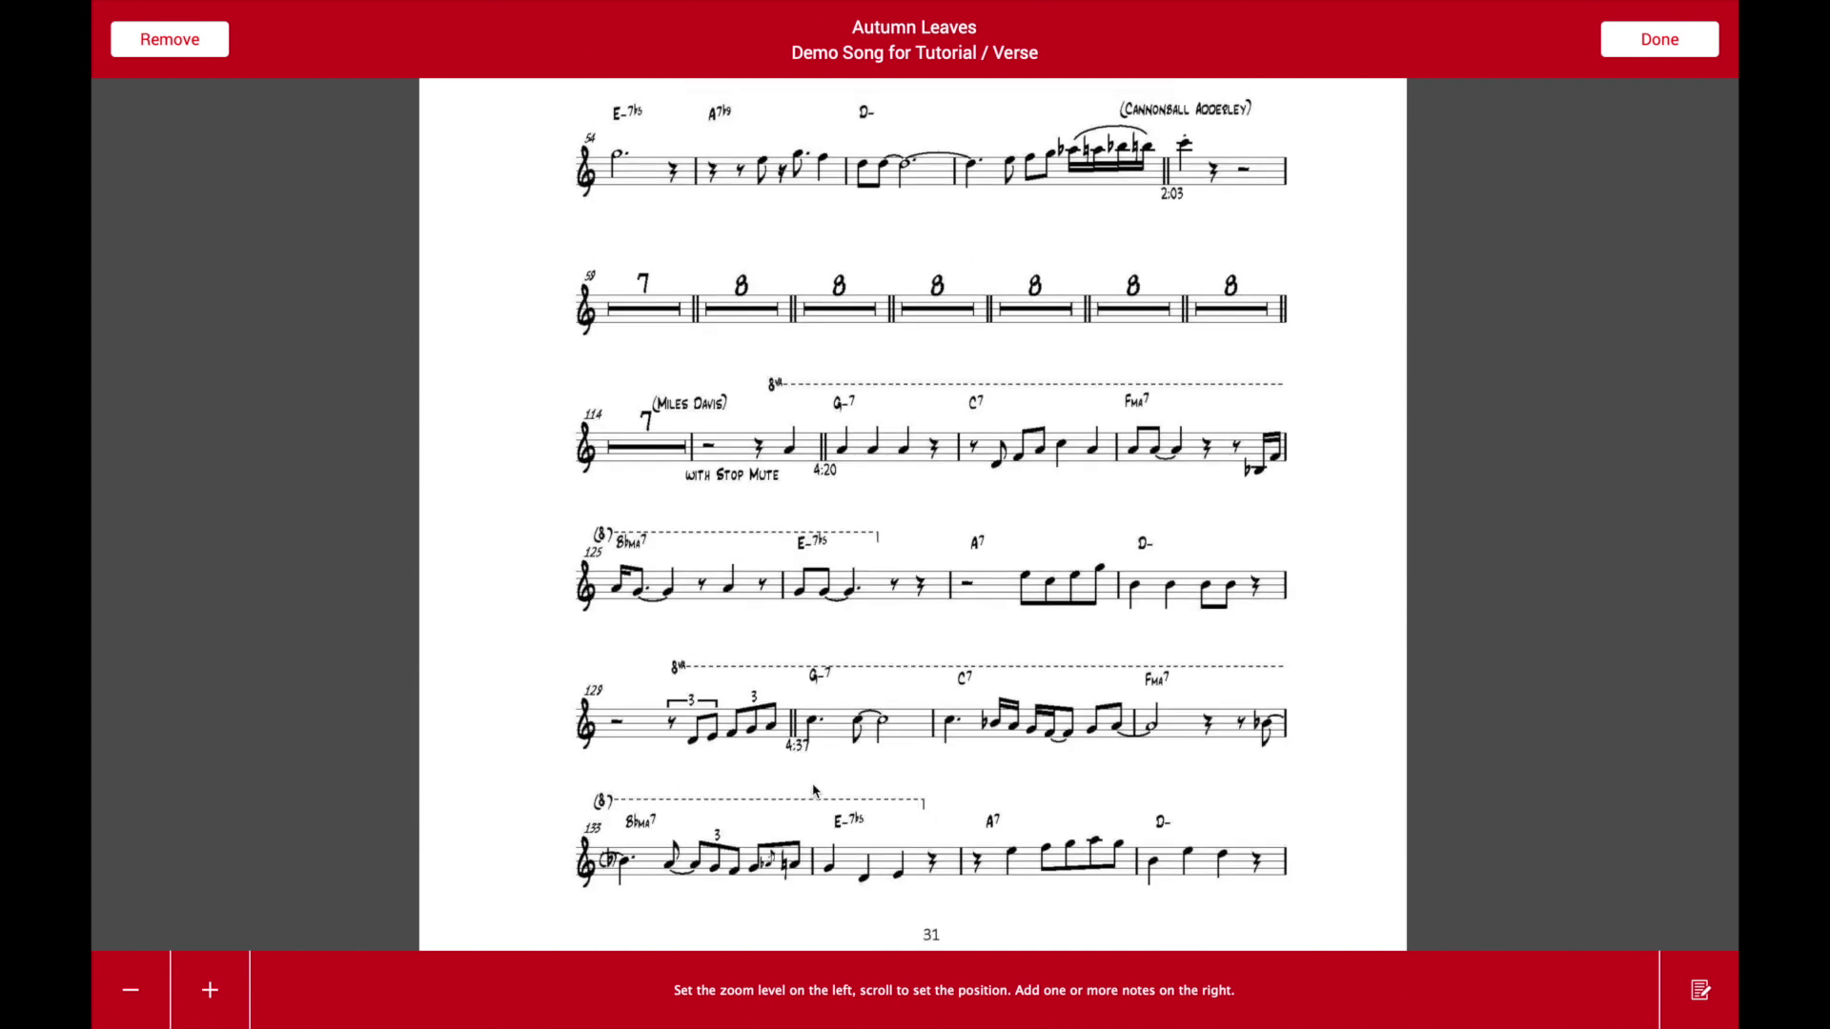
Finish the Verse score view, return to Intro, and reopen its Autumn Leaves score in the editor.
click(1653, 52)
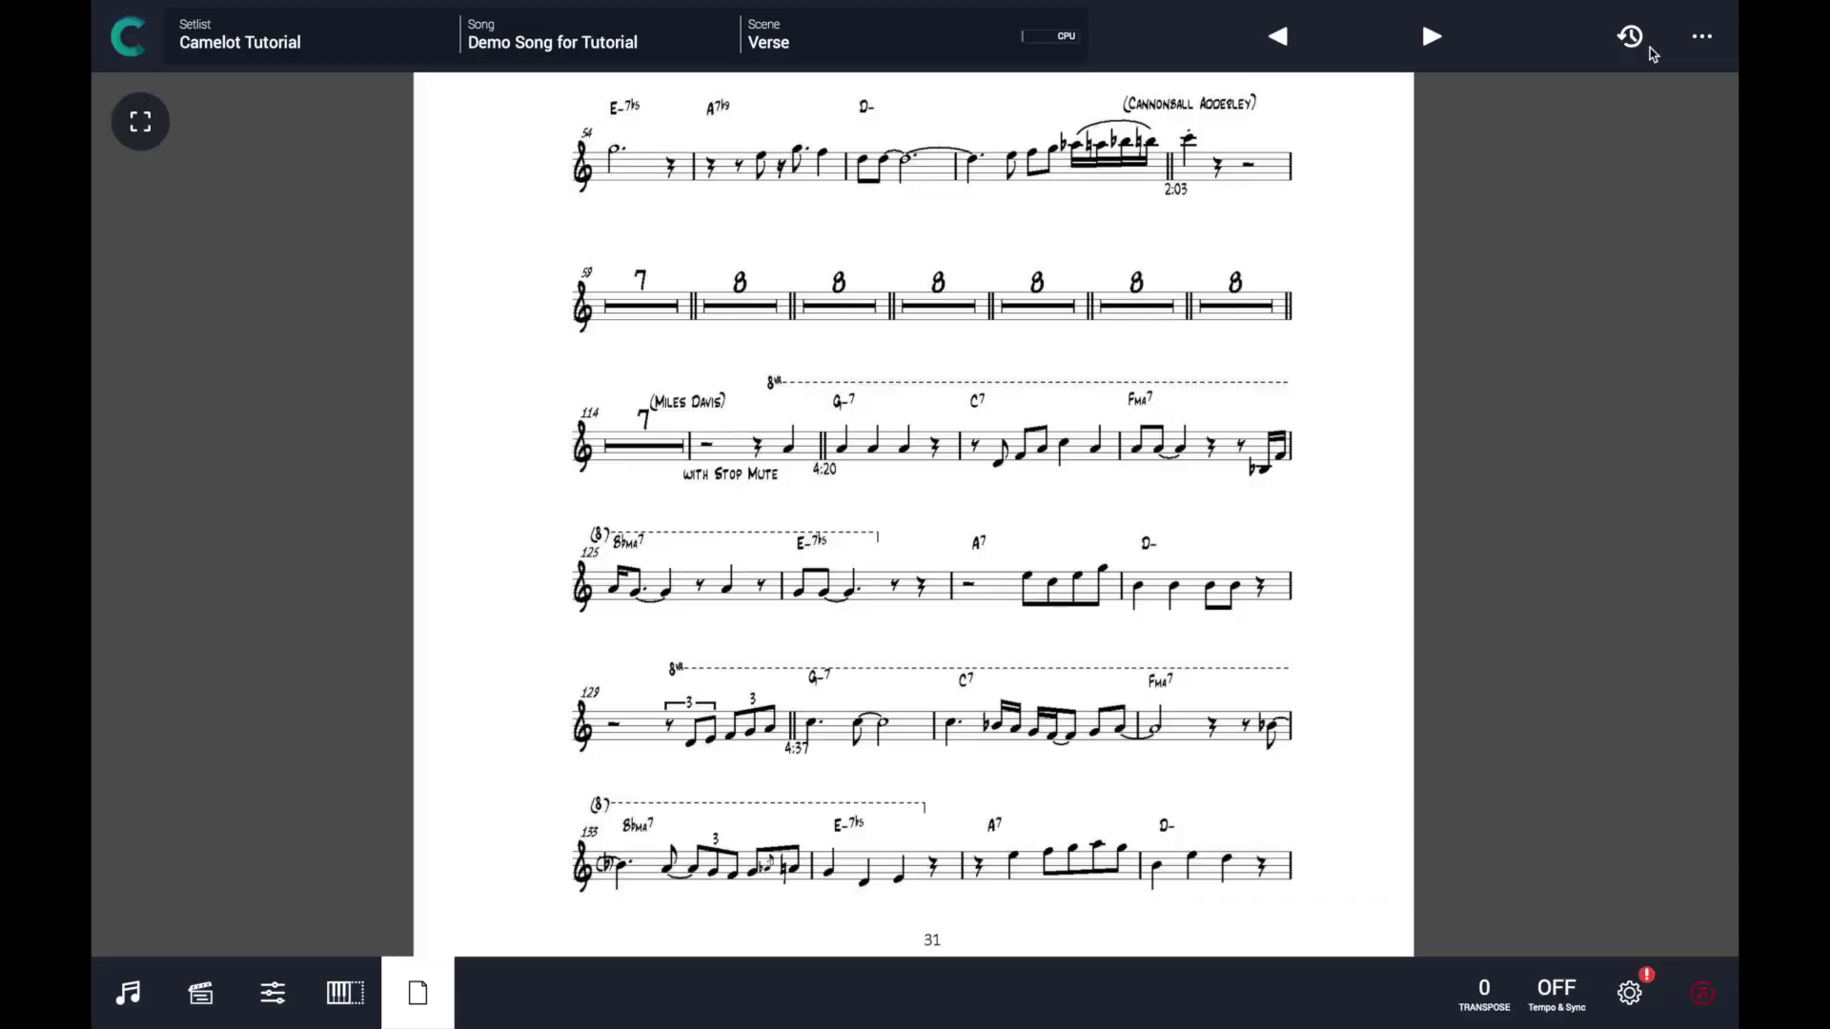
click(1281, 40)
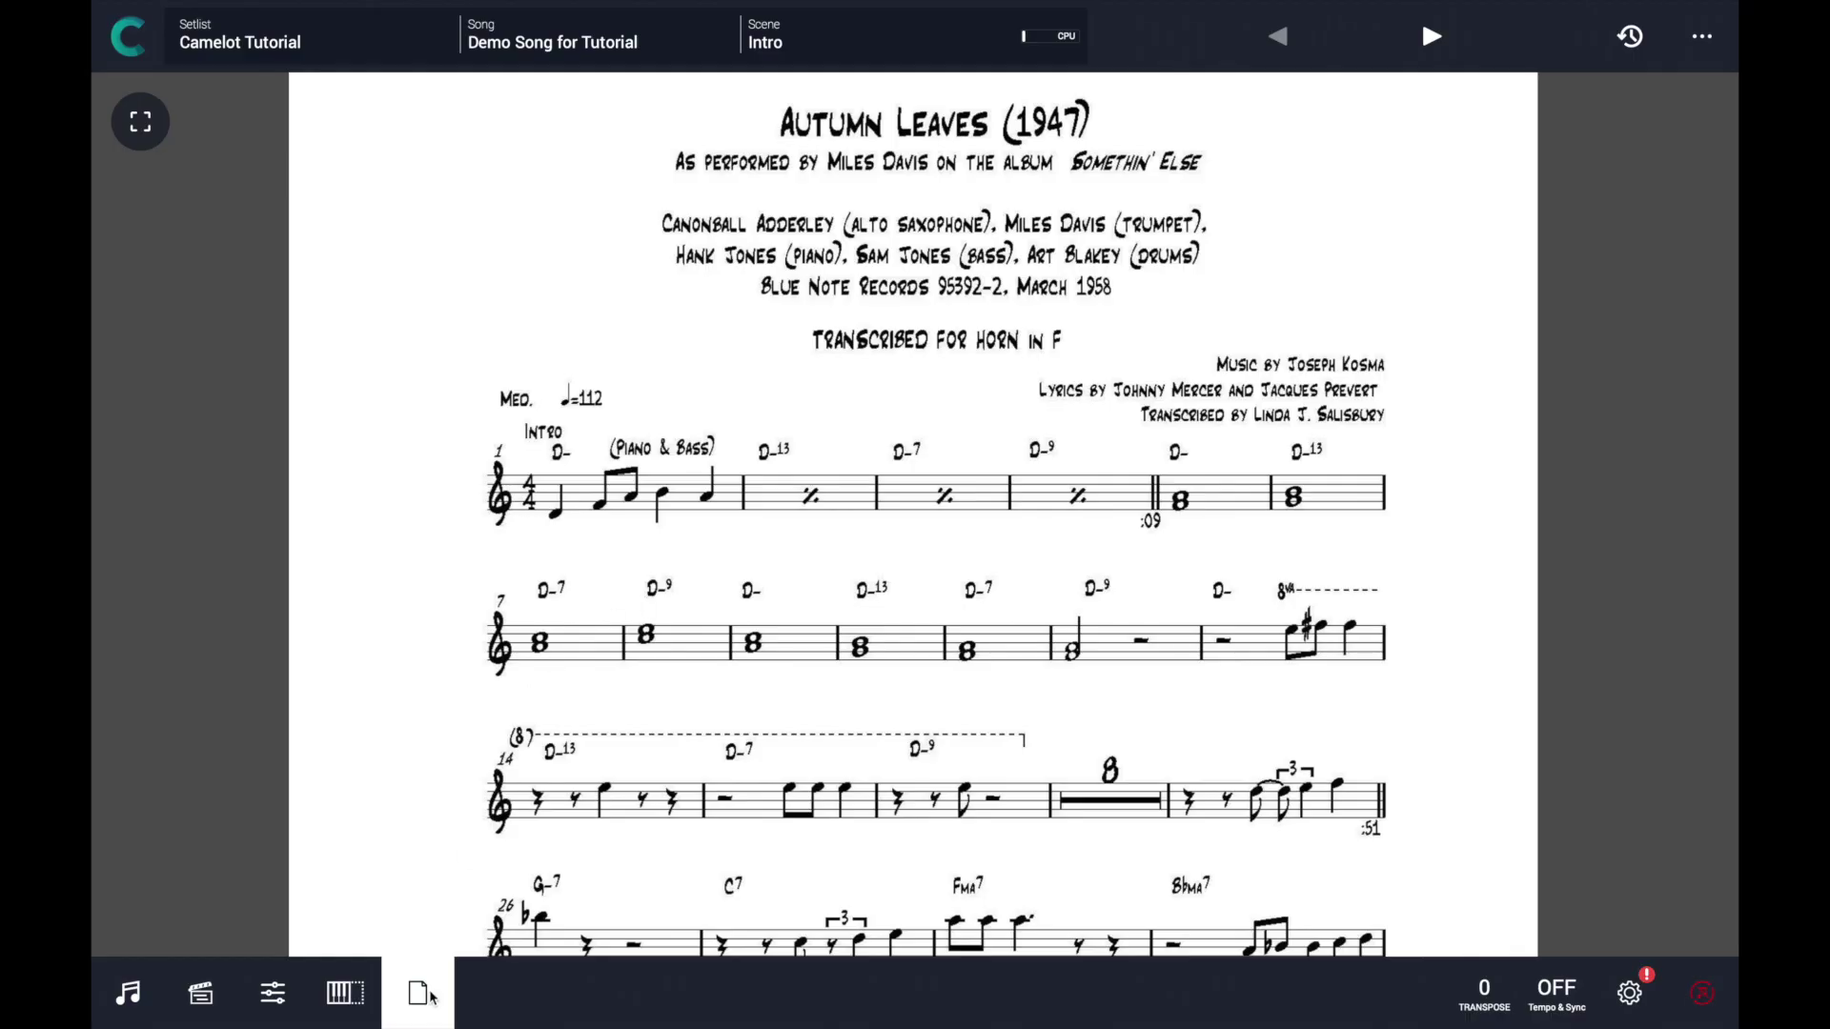
click(417, 994)
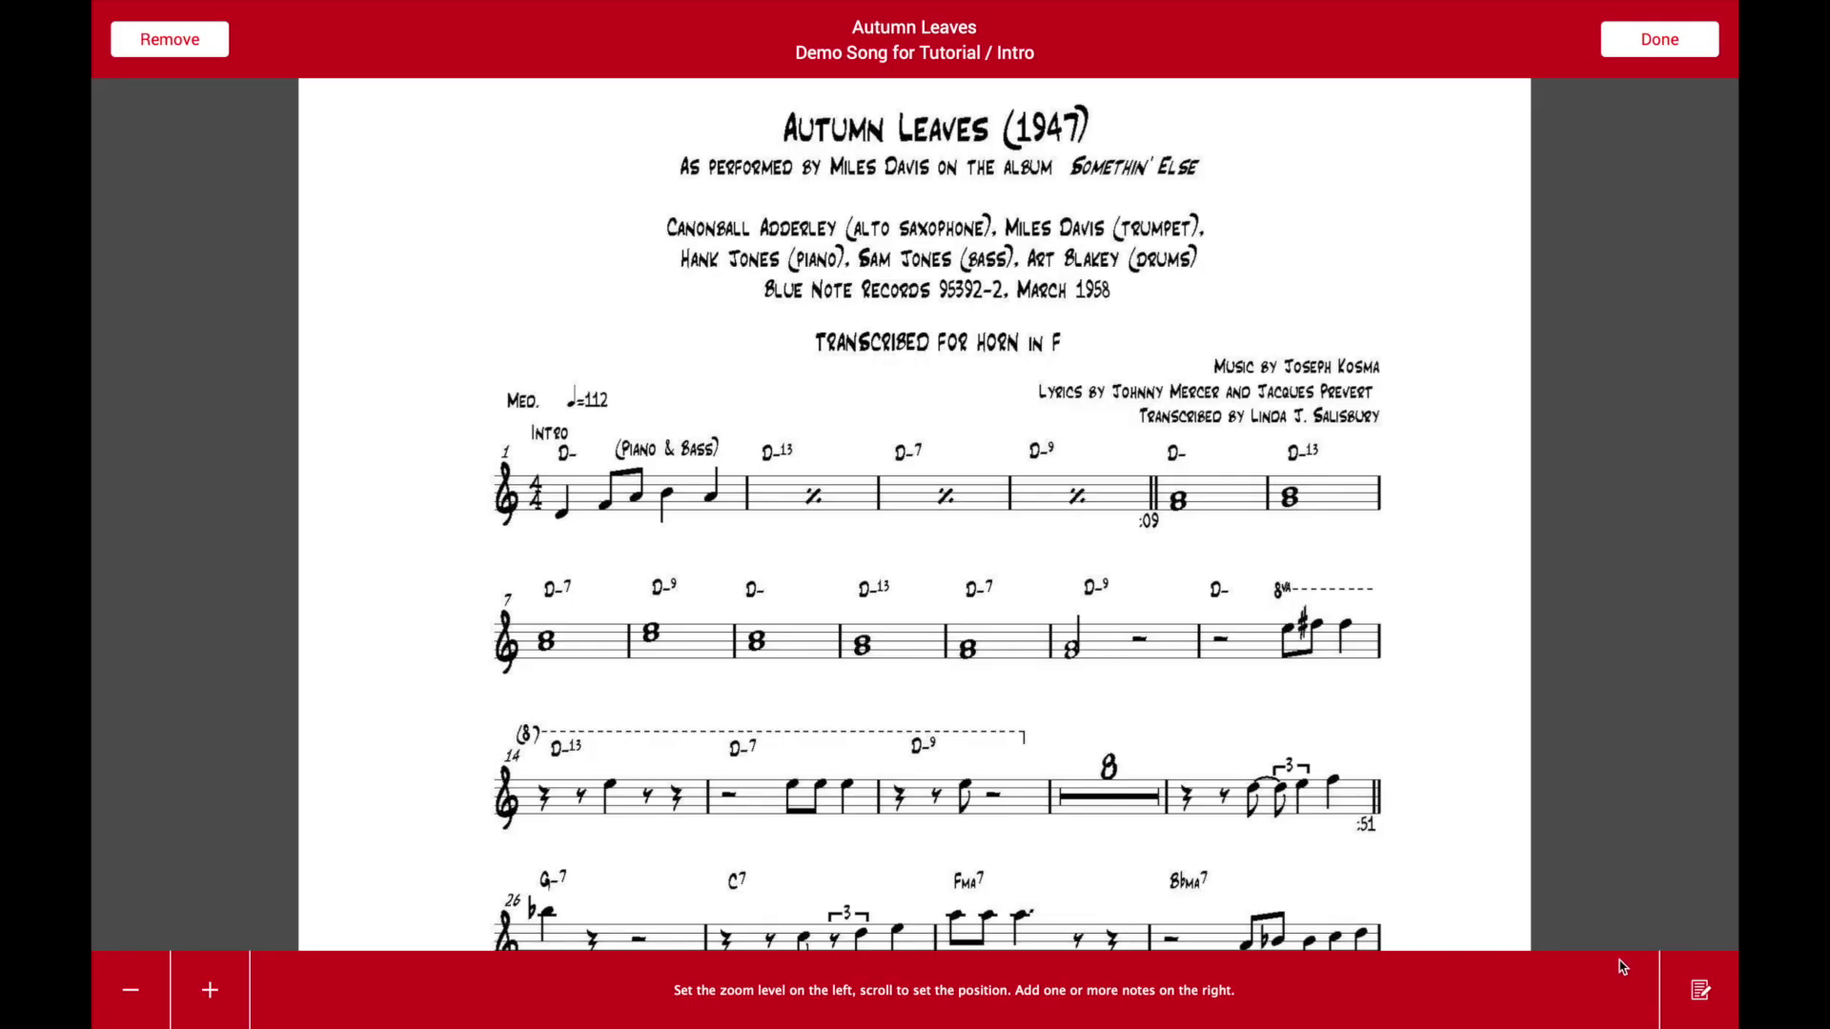
Place a text note on the score, move it to the top-left margin and enlarge it.
click(1703, 1001)
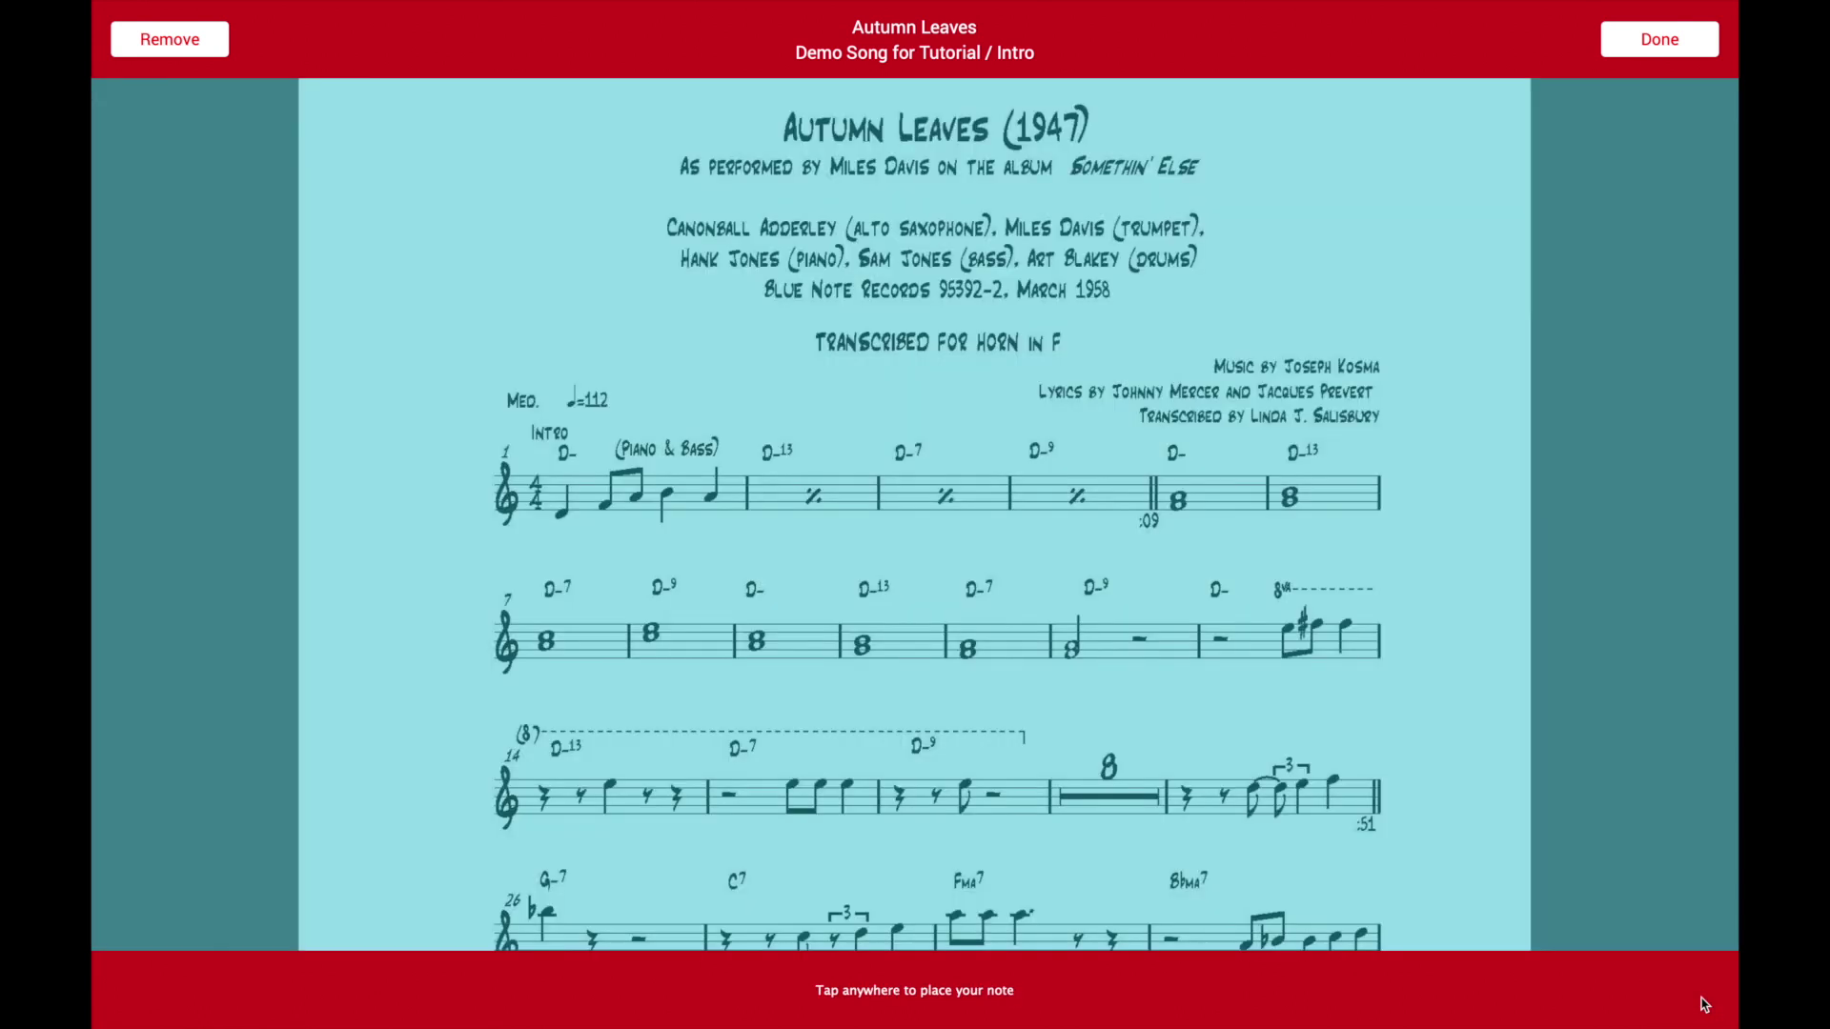
click(511, 363)
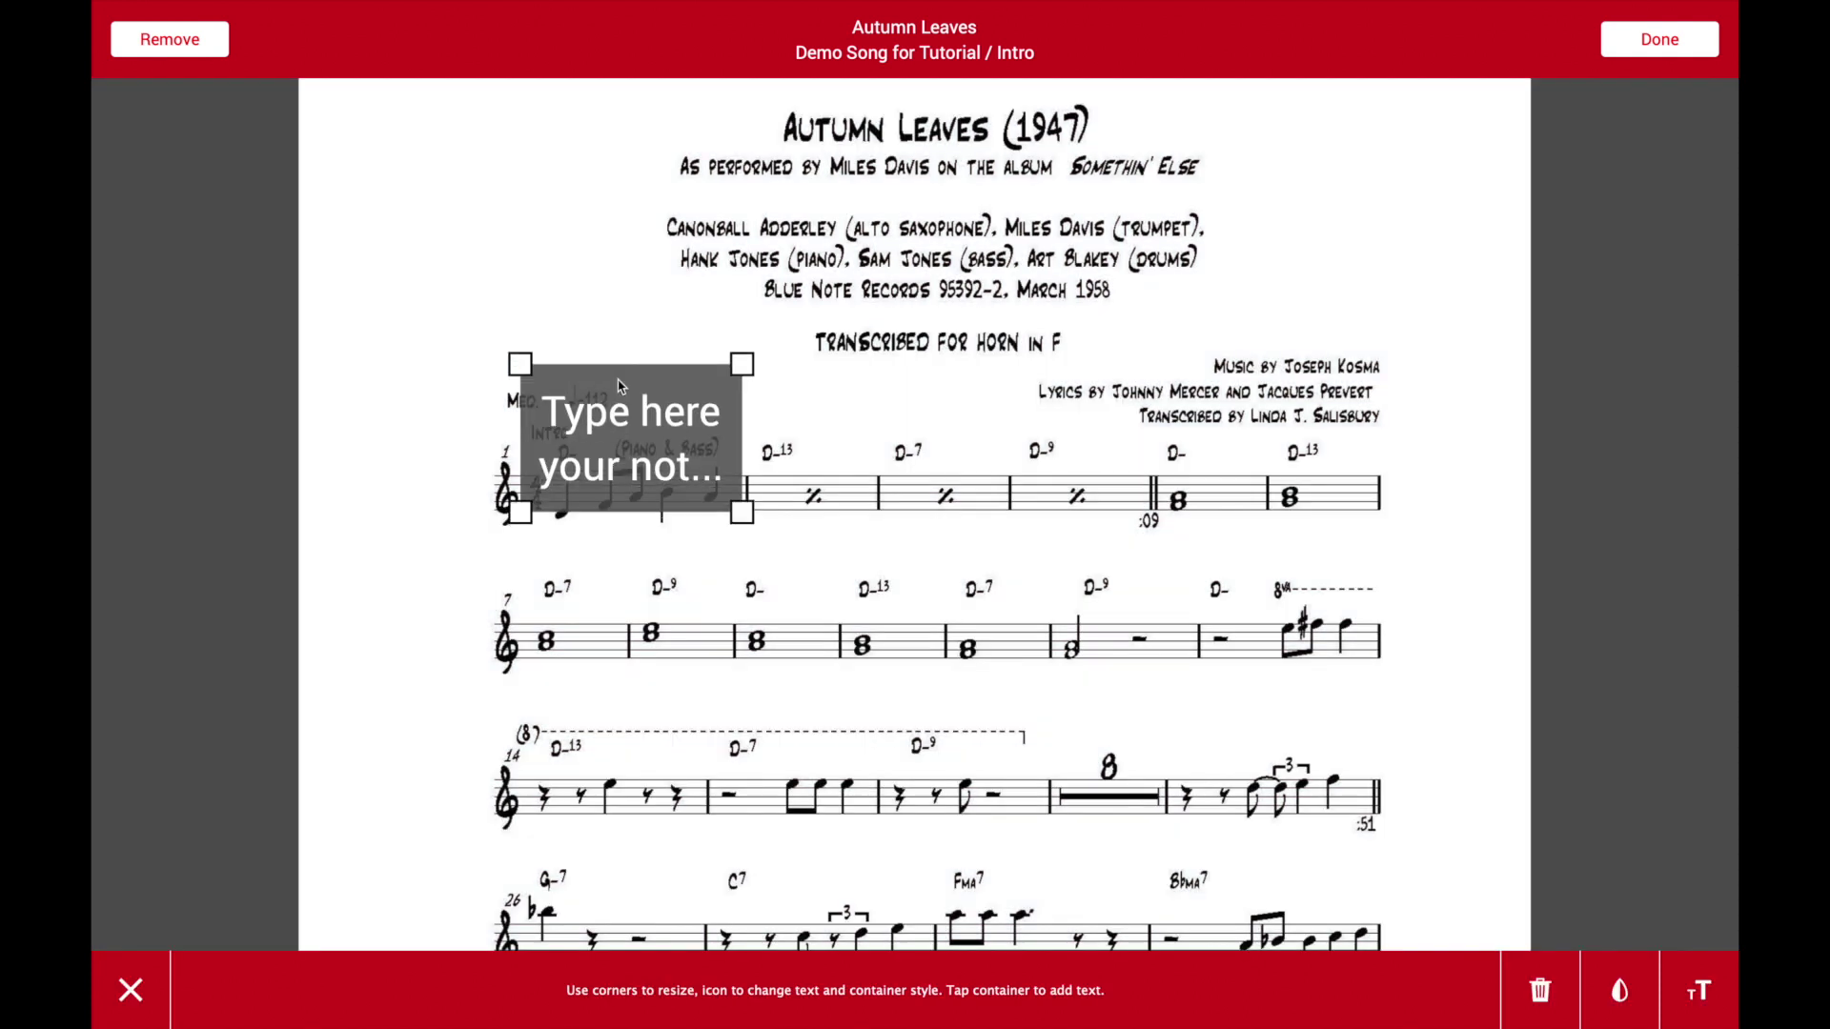
drag(613, 388, 460, 264)
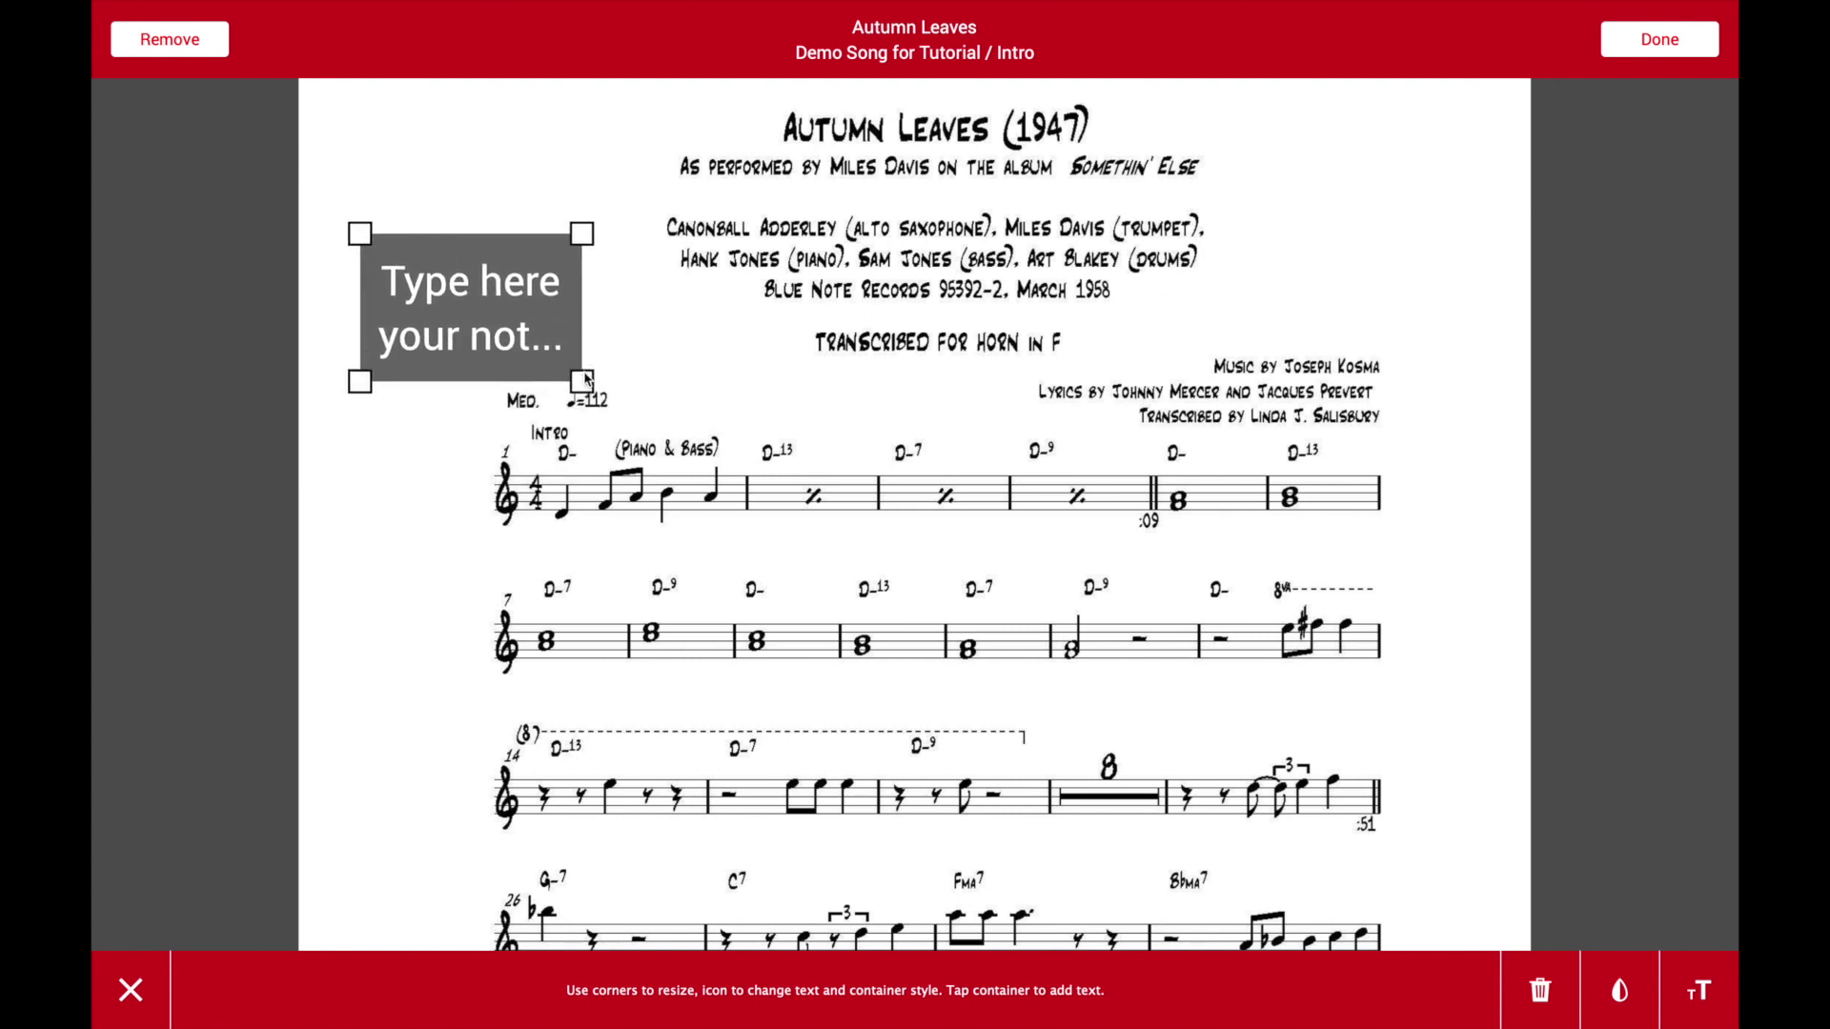
drag(582, 380, 885, 539)
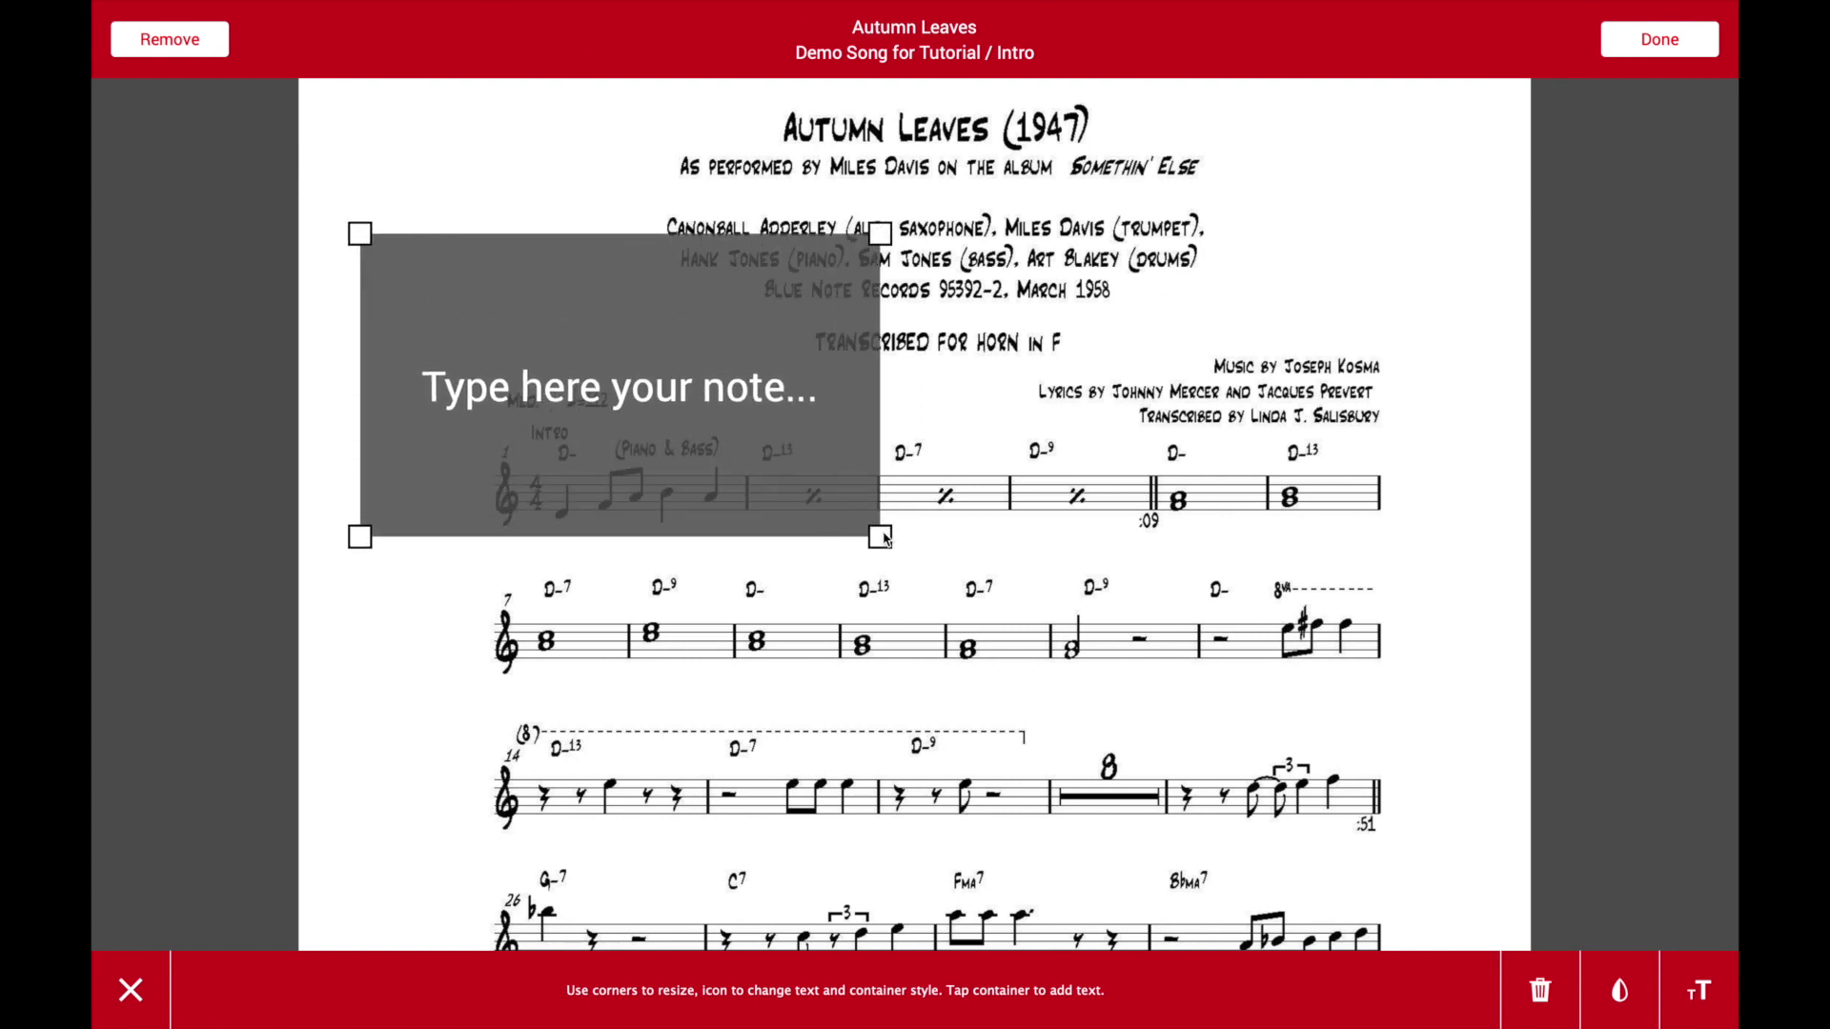
Replace the note's placeholder text with 'Keep your attention to...'.
click(633, 409)
key(BackSpace)
key(BackSpace)
key(BackSpace)
key(BackSpace)
key(BackSpace)
key(BackSpace)
key(BackSpace)
key(BackSpace)
key(BackSpace)
key(BackSpace)
key(BackSpace)
key(BackSpace)
key(BackSpace)
key(BackSpace)
key(BackSpace)
key(BackSpace)
key(BackSpace)
key(BackSpace)
key(BackSpace)
key(BackSpace)
key(BackSpace)
key(BackSpace)
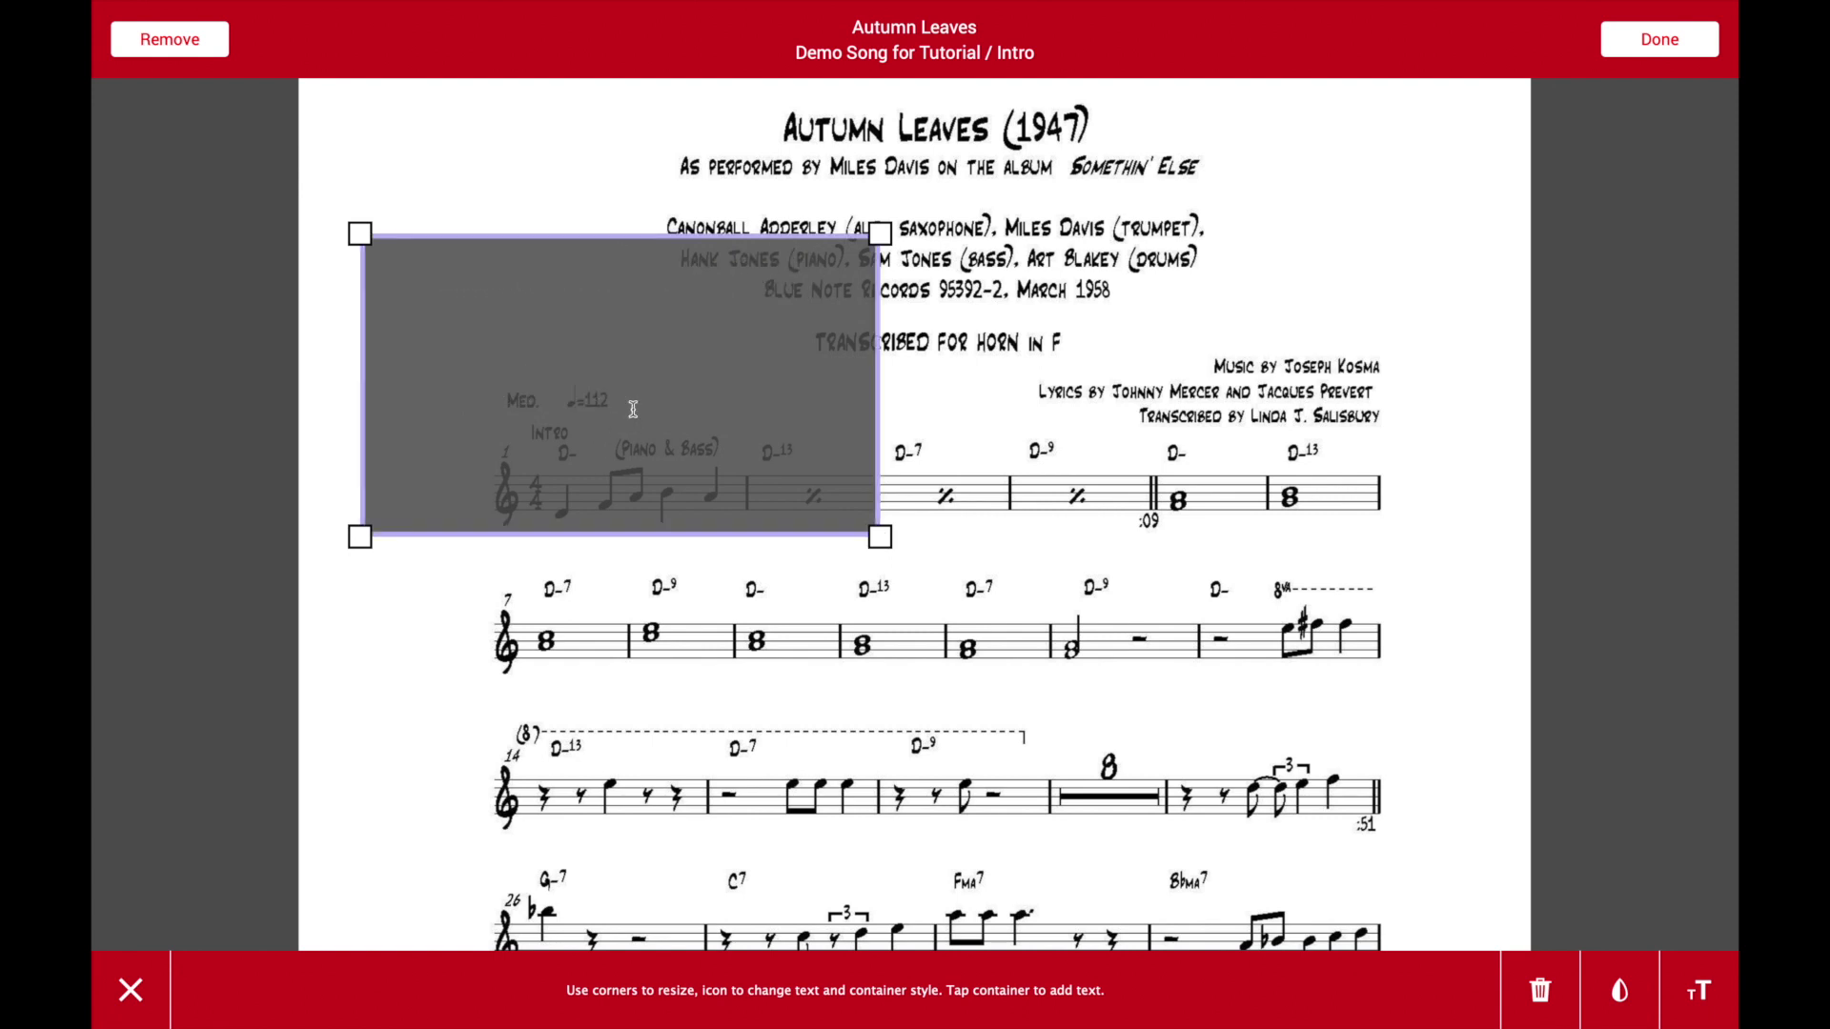
text(Keep your atte)
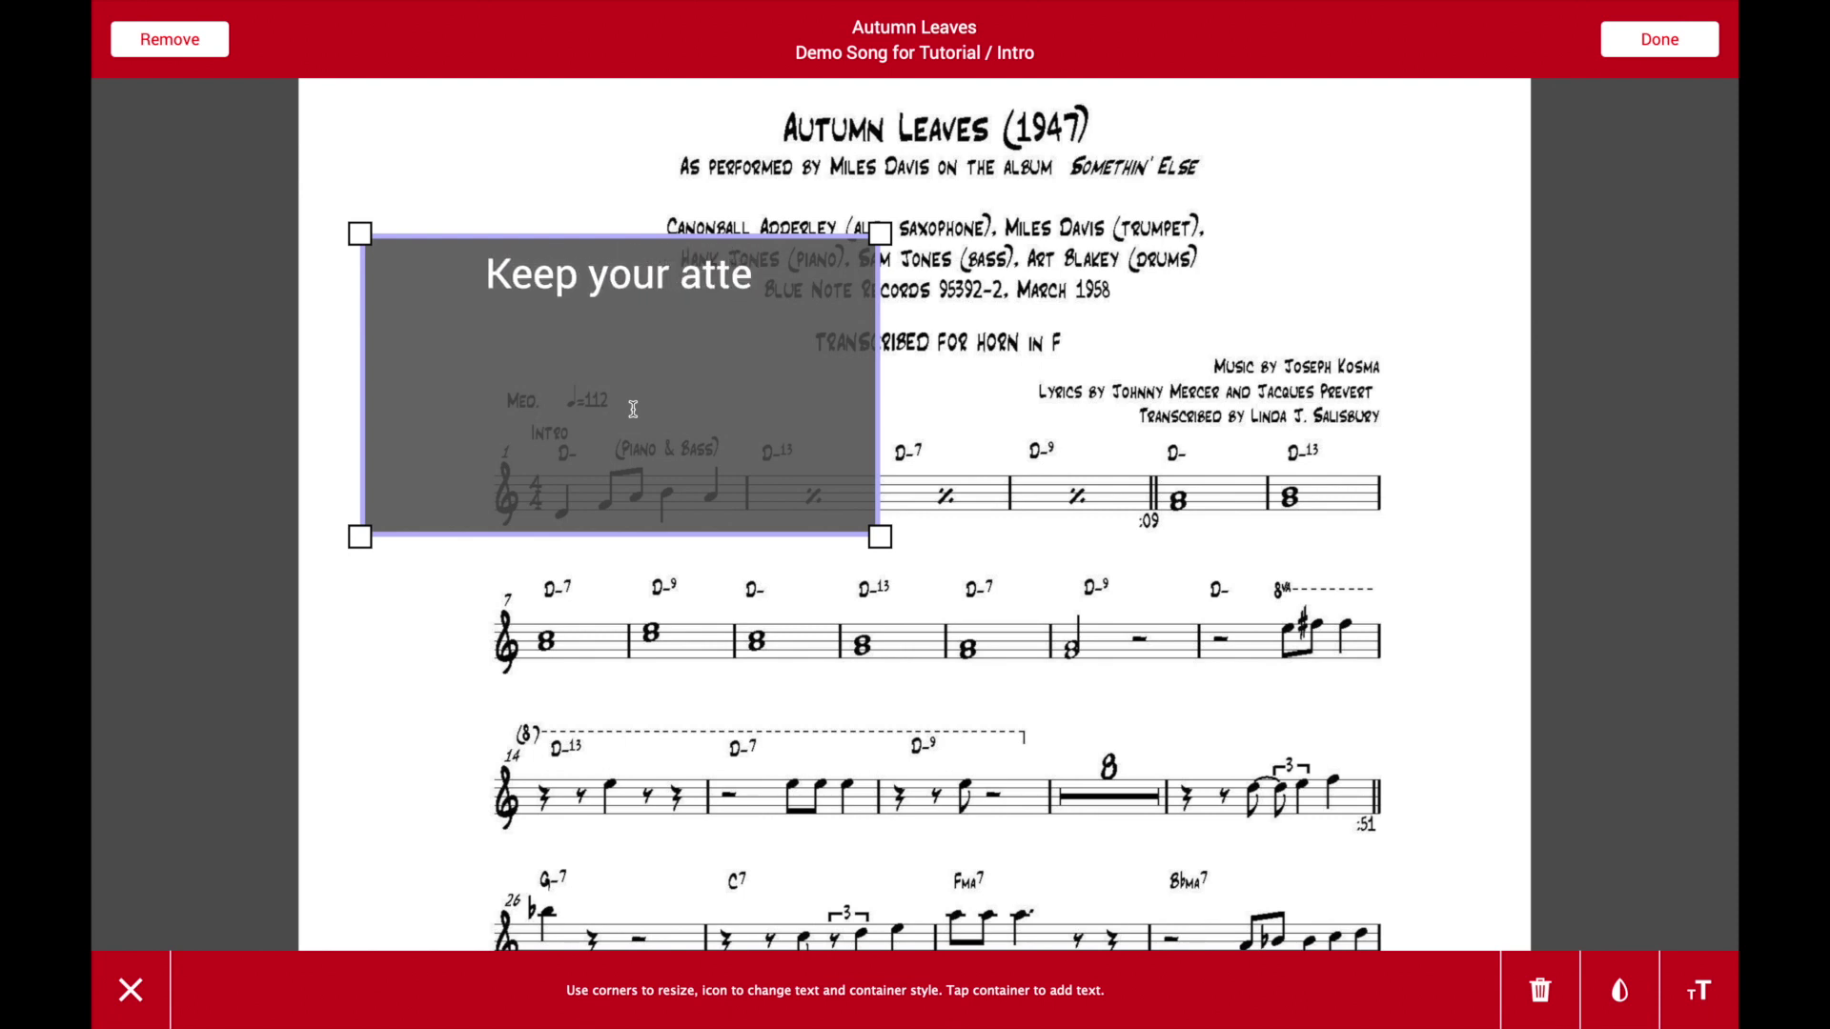
text(ntion to...)
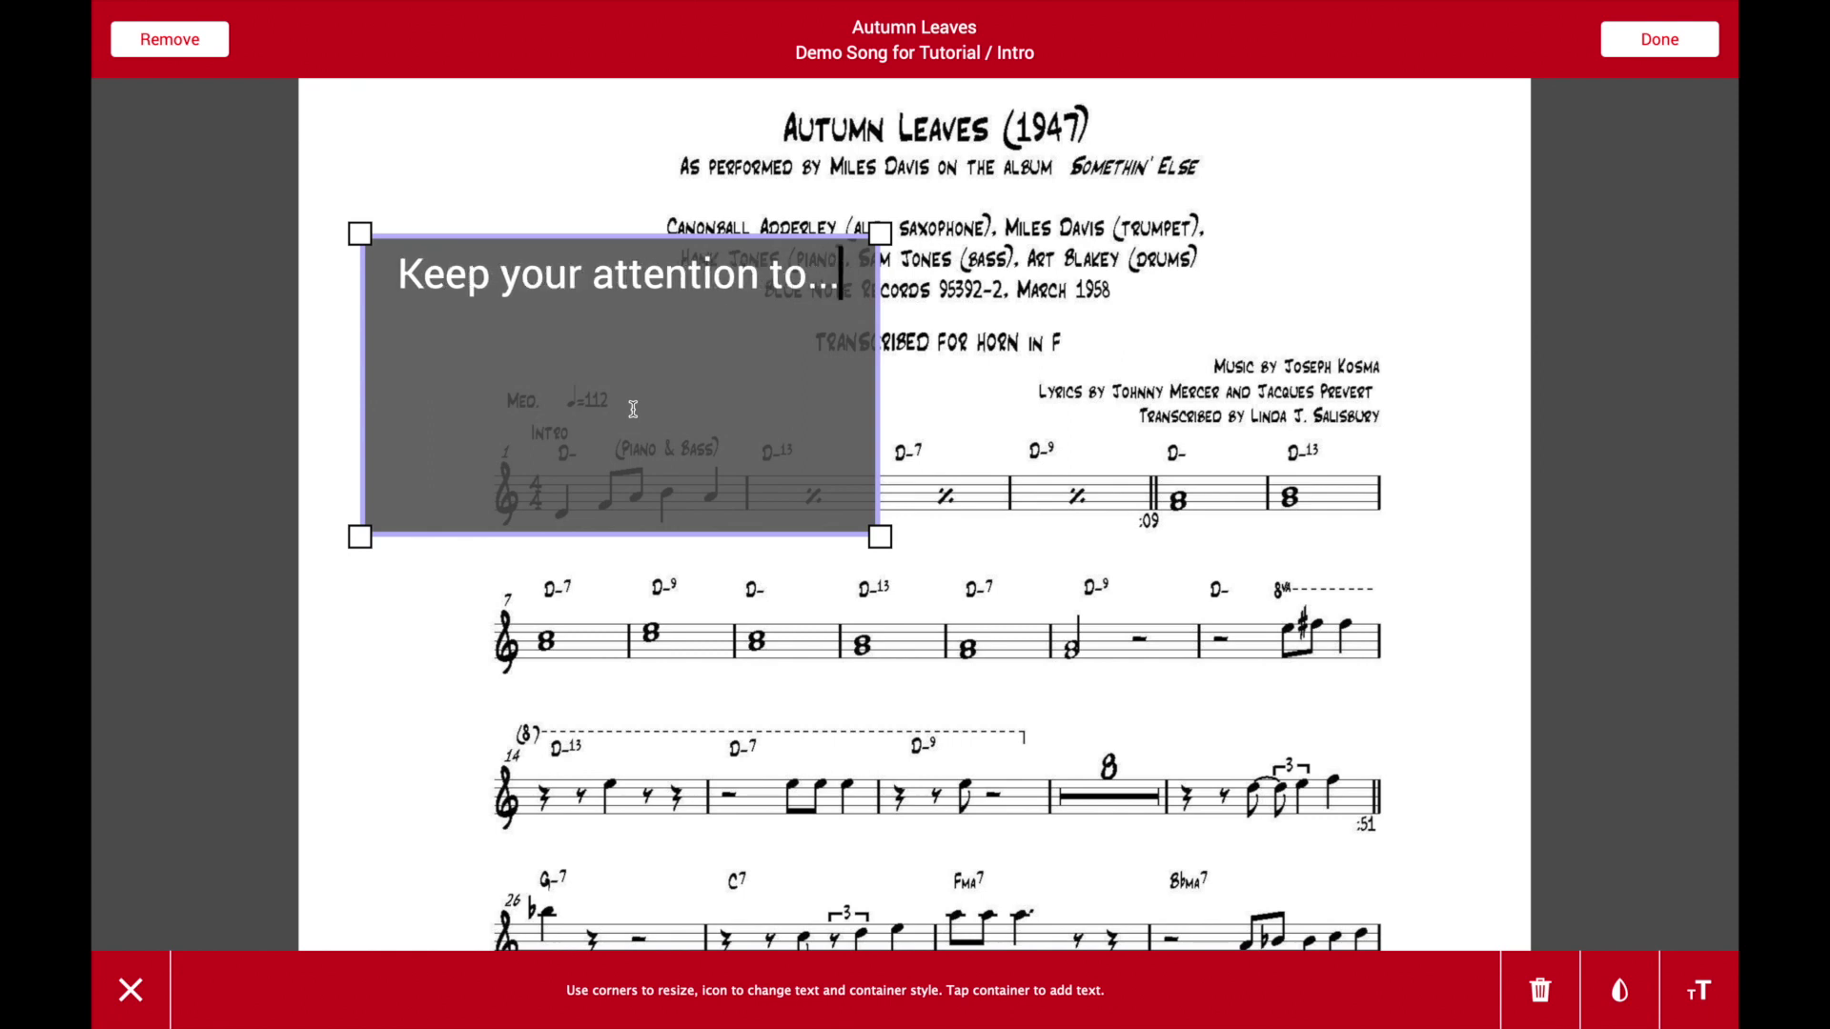
click(1019, 426)
Give the note a yellow background and large text, shrink its box, and save the annotation.
click(555, 349)
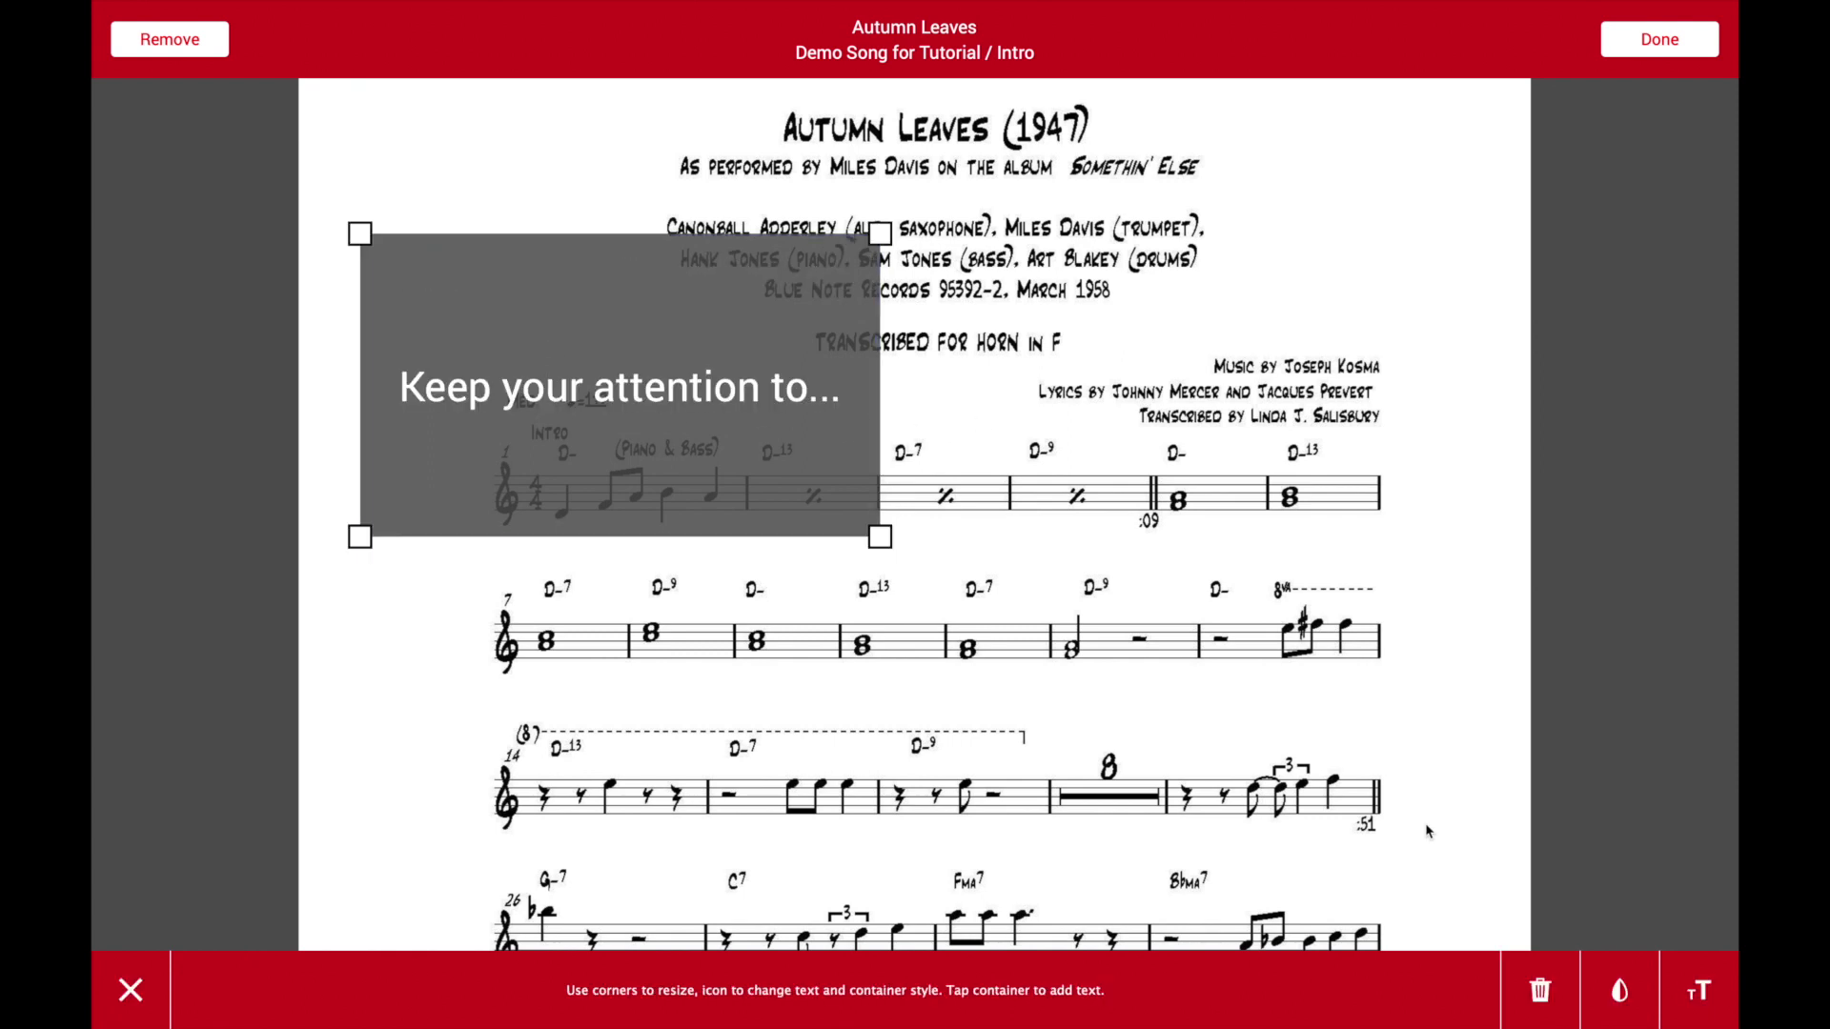
click(1621, 991)
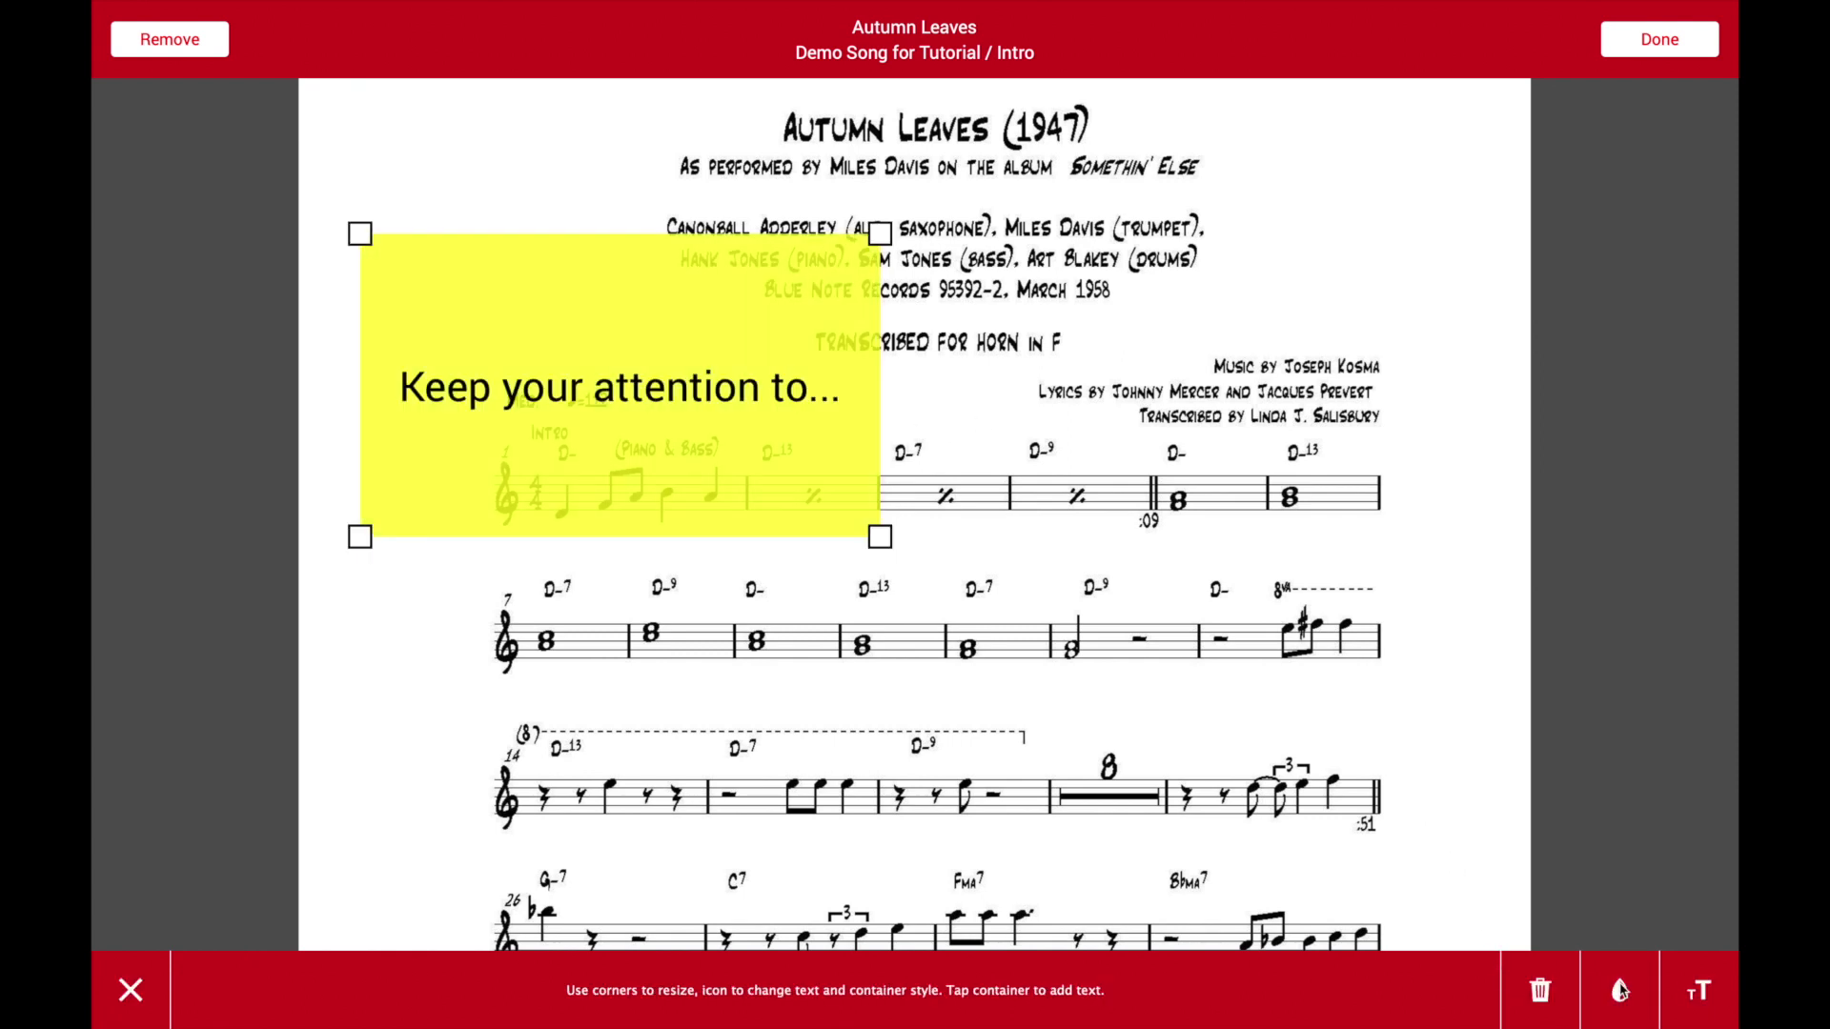
click(1702, 1000)
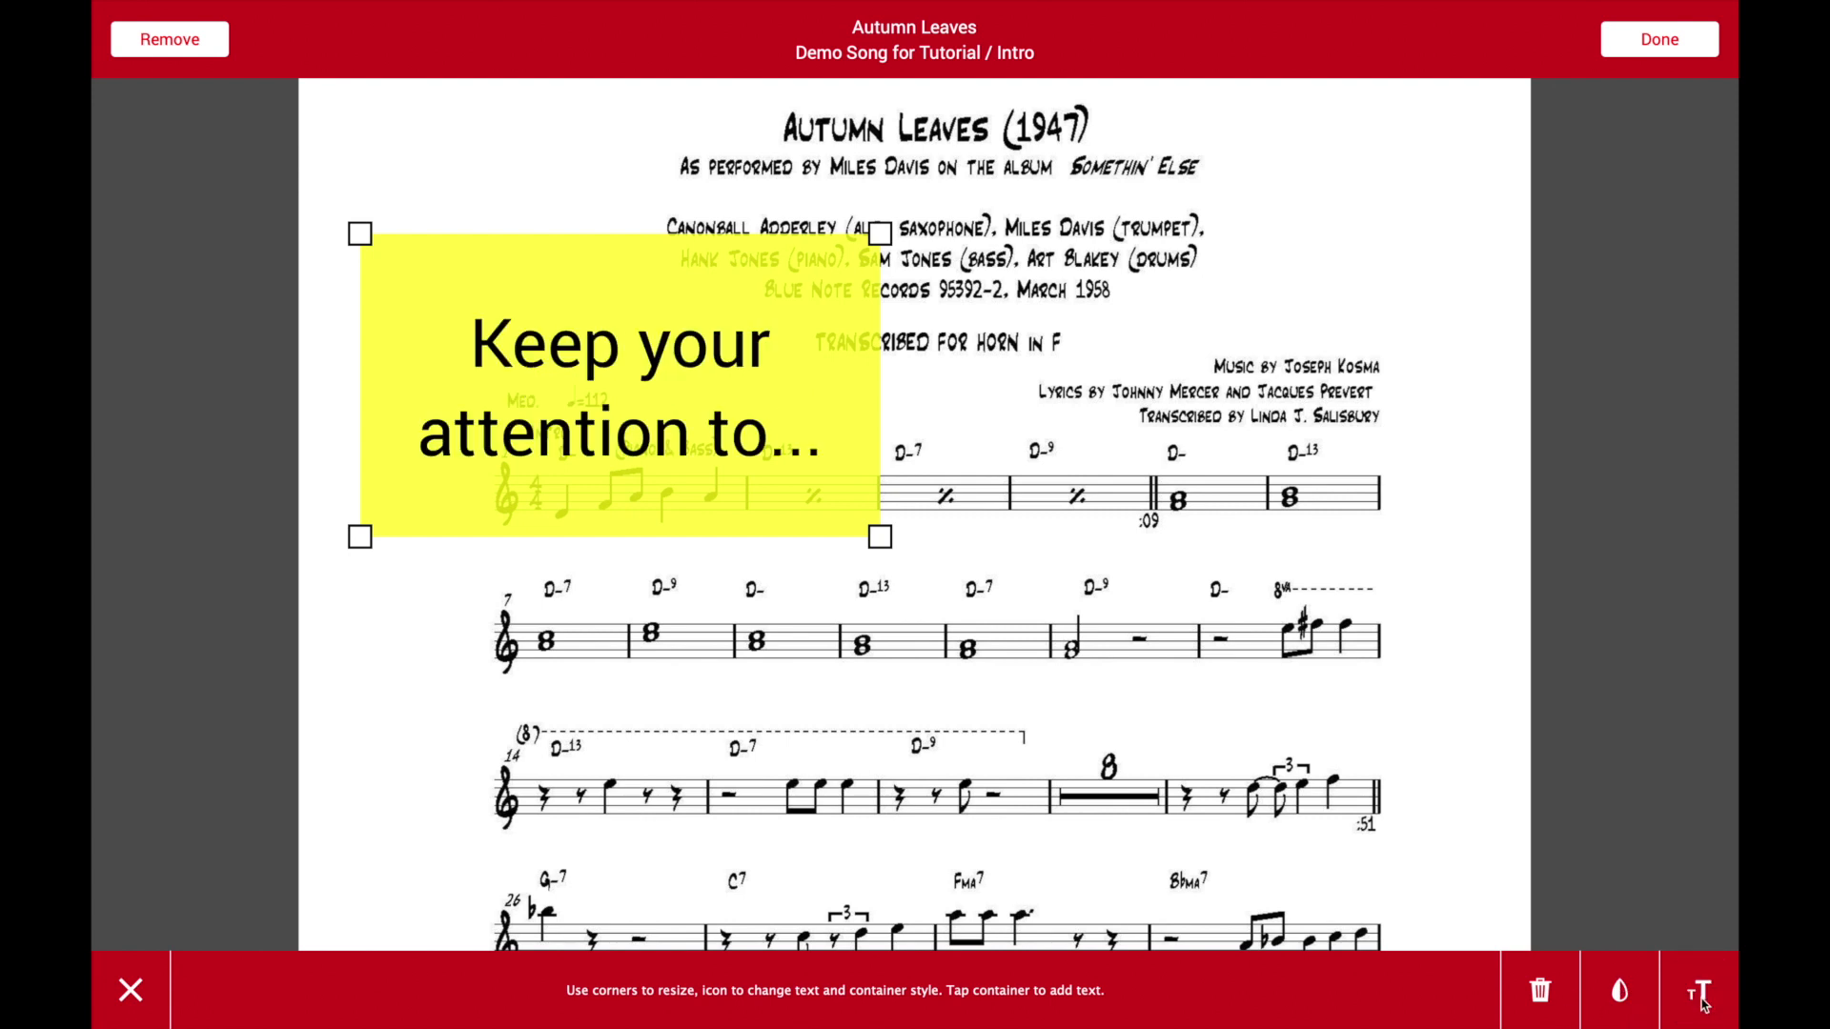
click(1703, 999)
click(1703, 999)
click(1702, 999)
drag(880, 537, 745, 509)
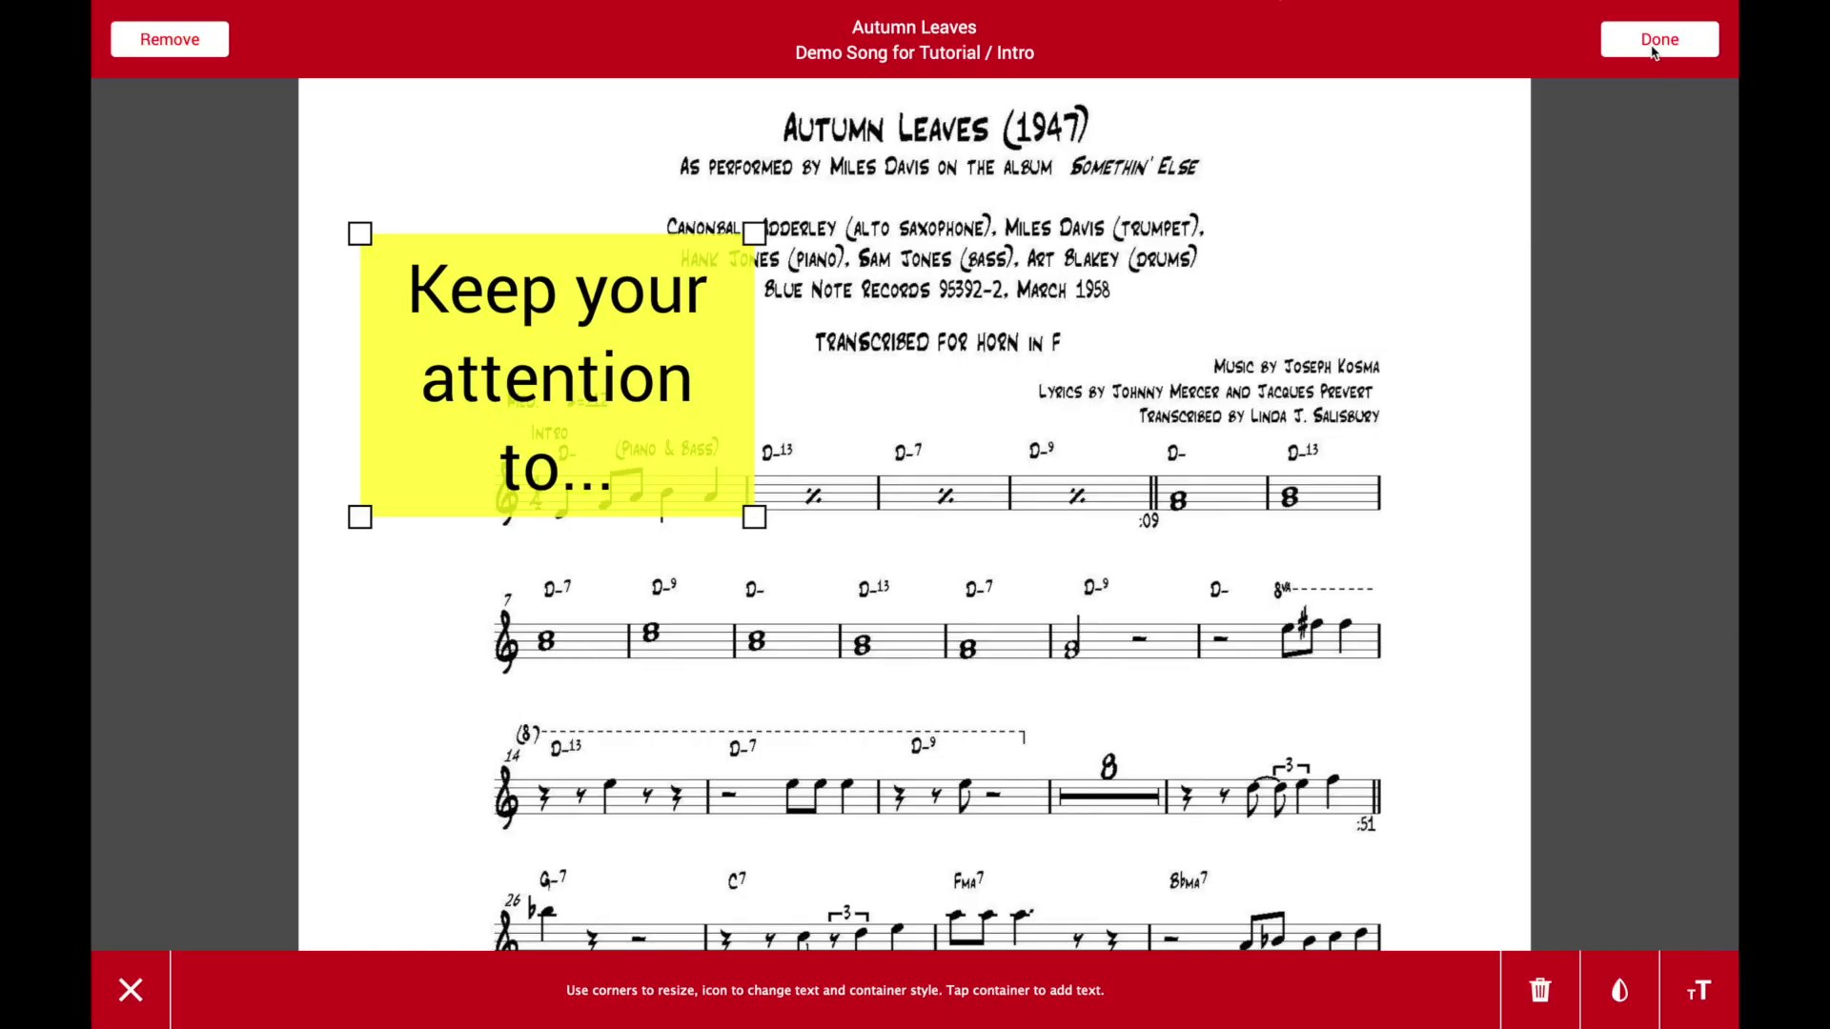
click(1654, 49)
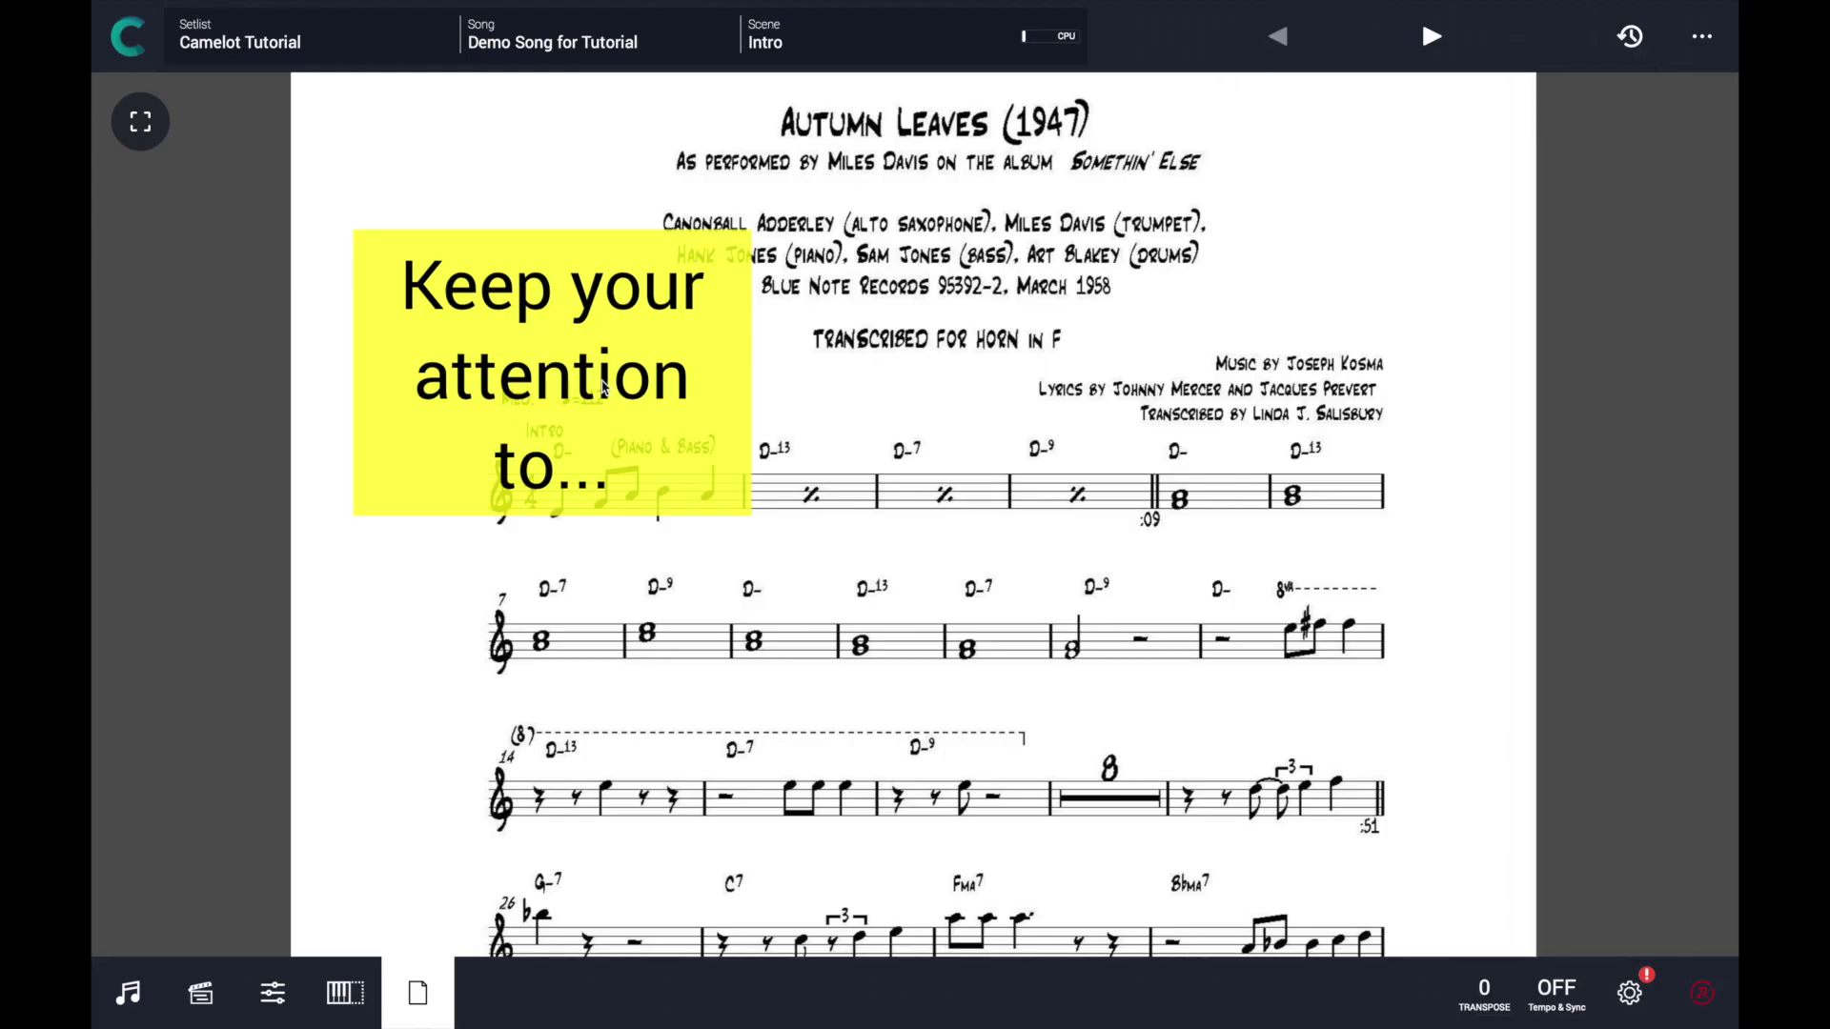
Reopen the Intro's Autumn Leaves attachment editor through the '...' menu's Create and add > Attachment.
click(419, 996)
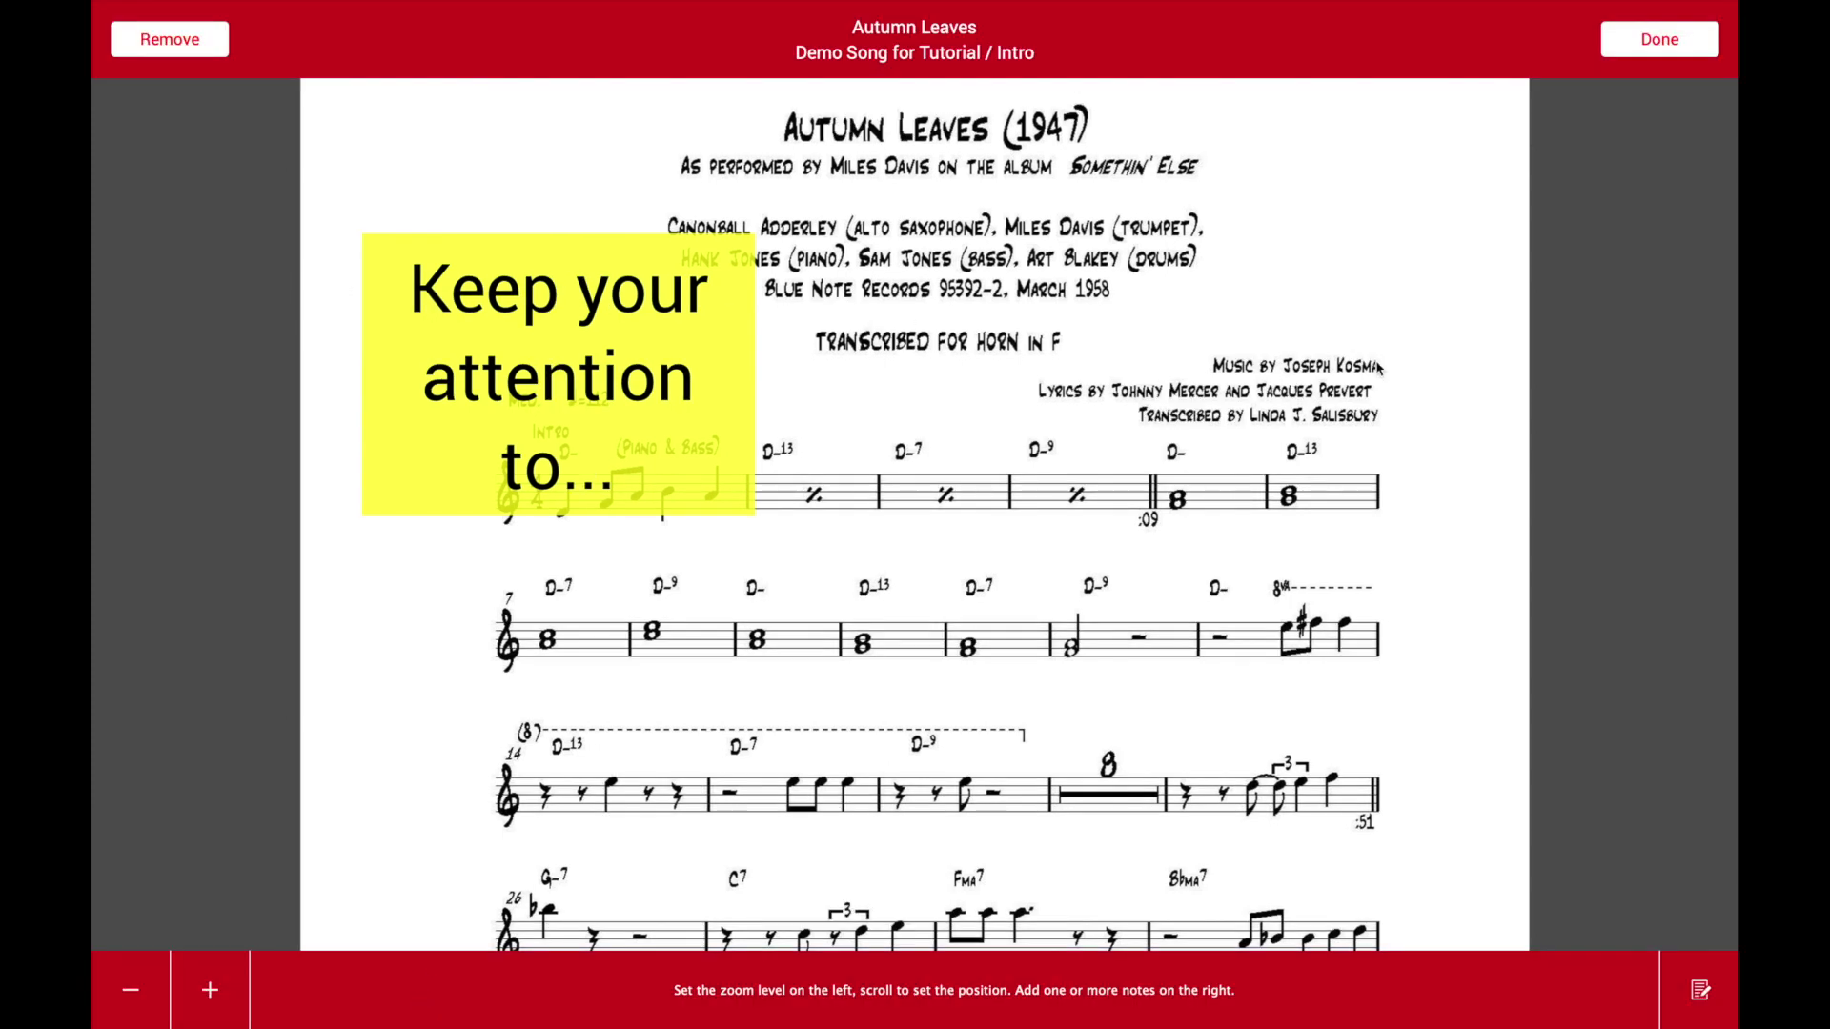
click(1700, 46)
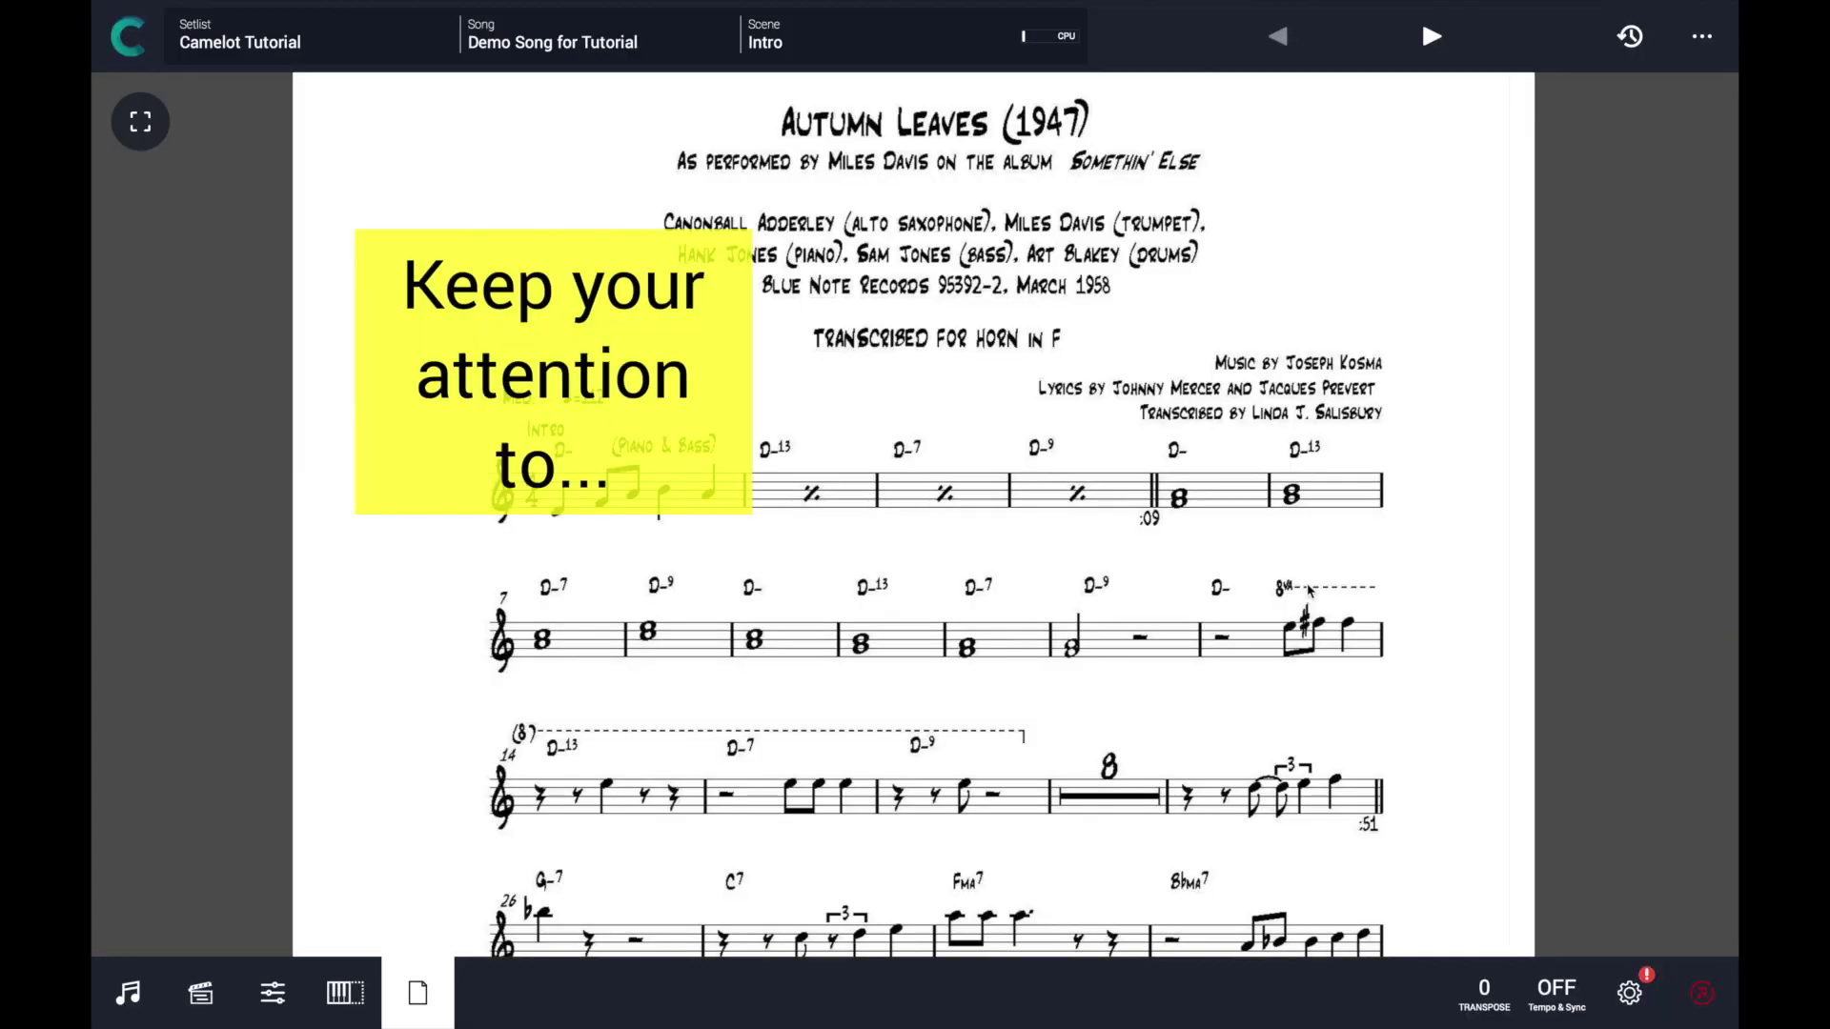
click(1705, 42)
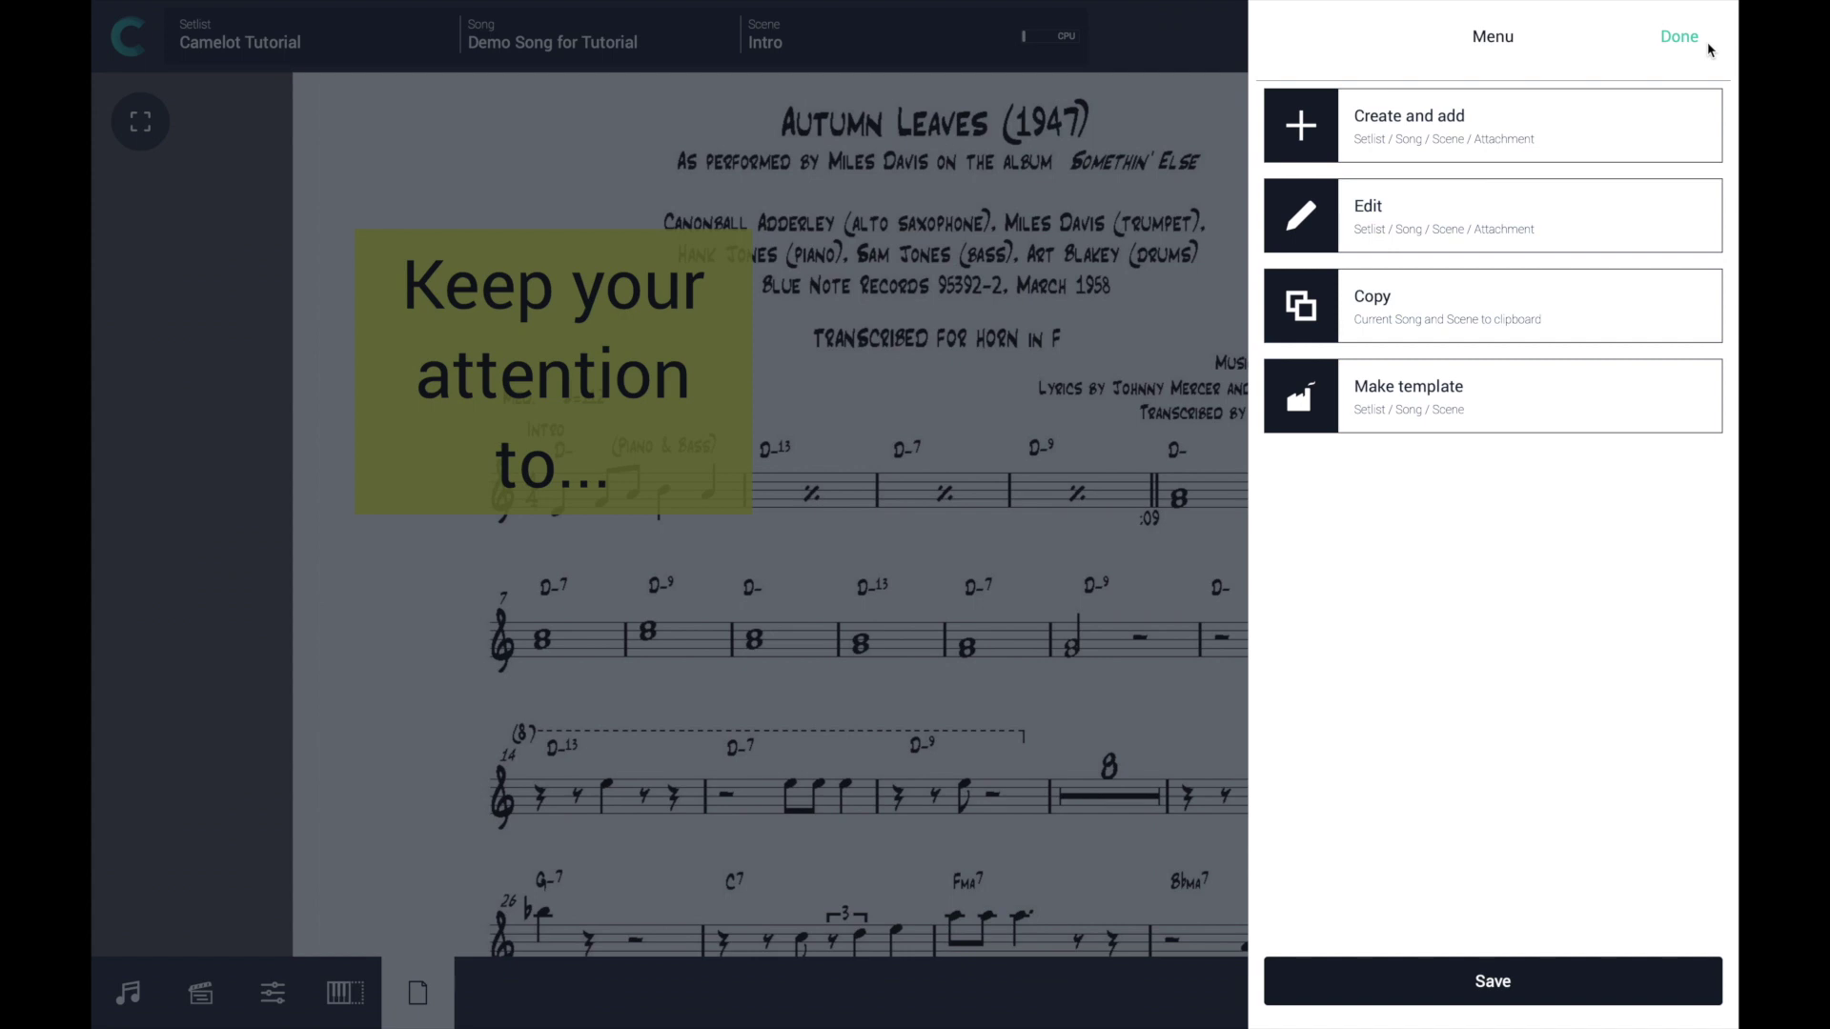
click(1420, 125)
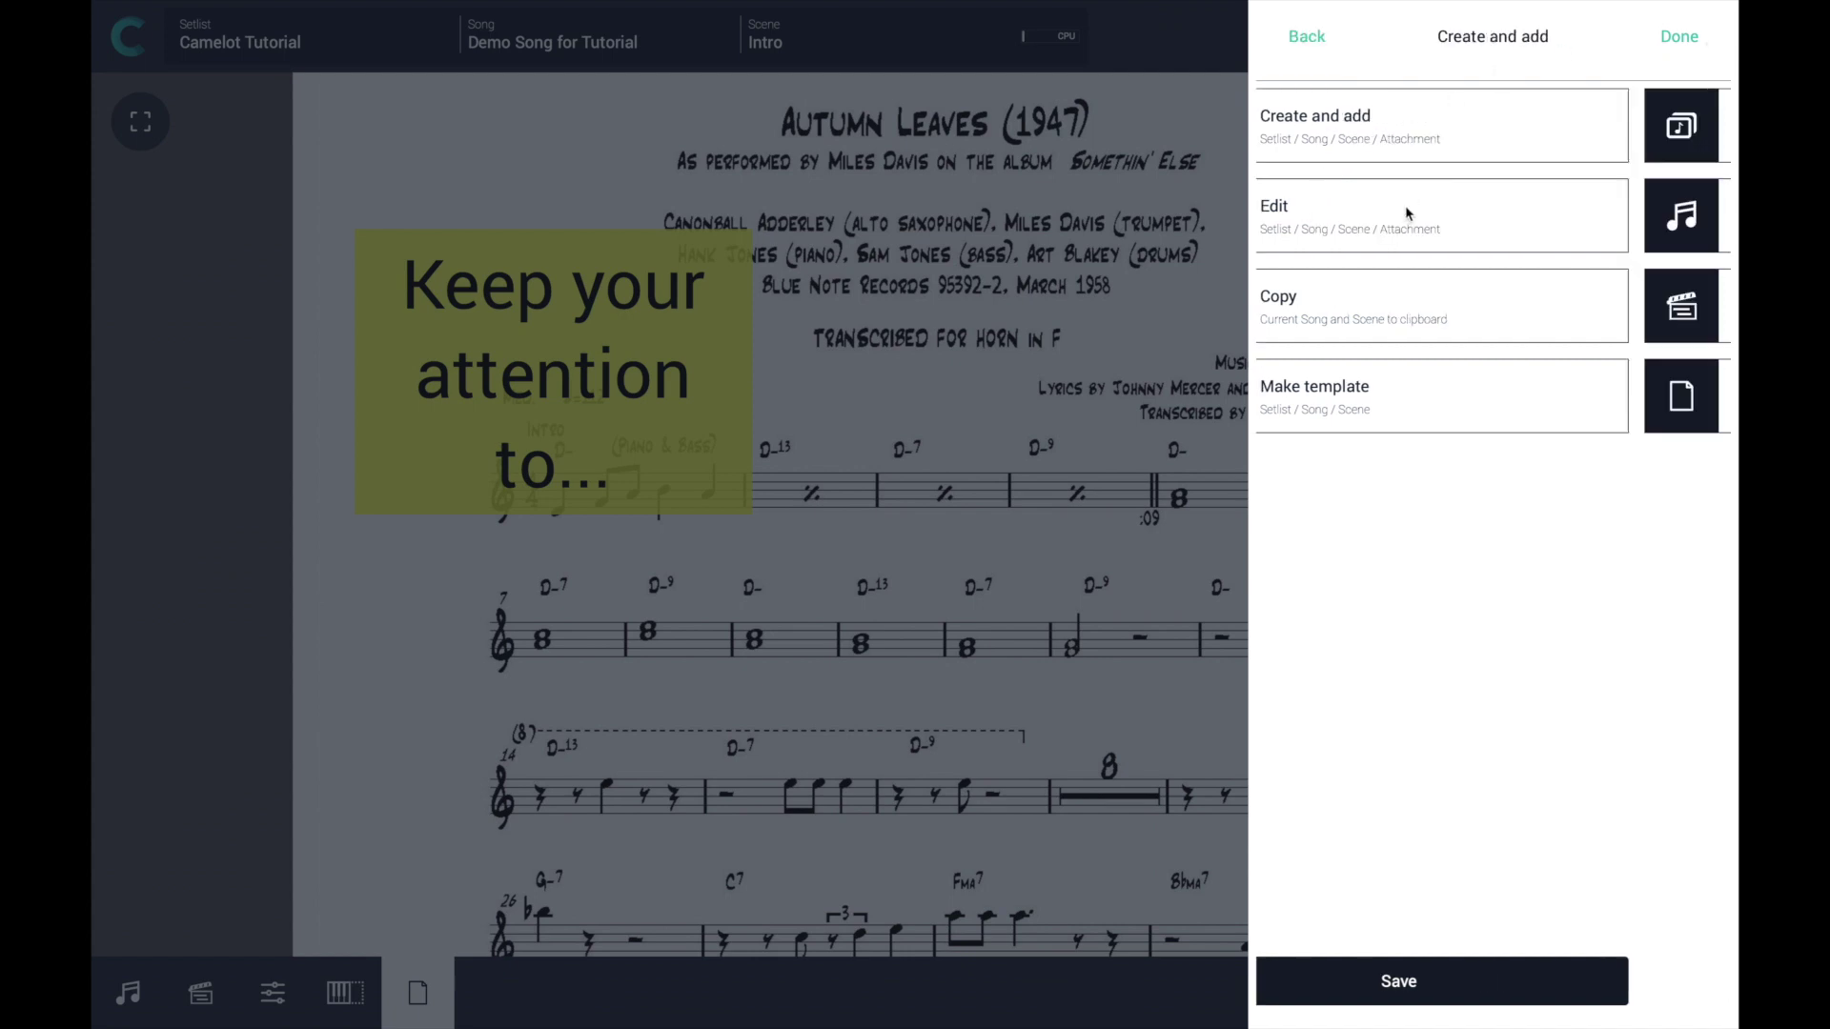
click(1301, 413)
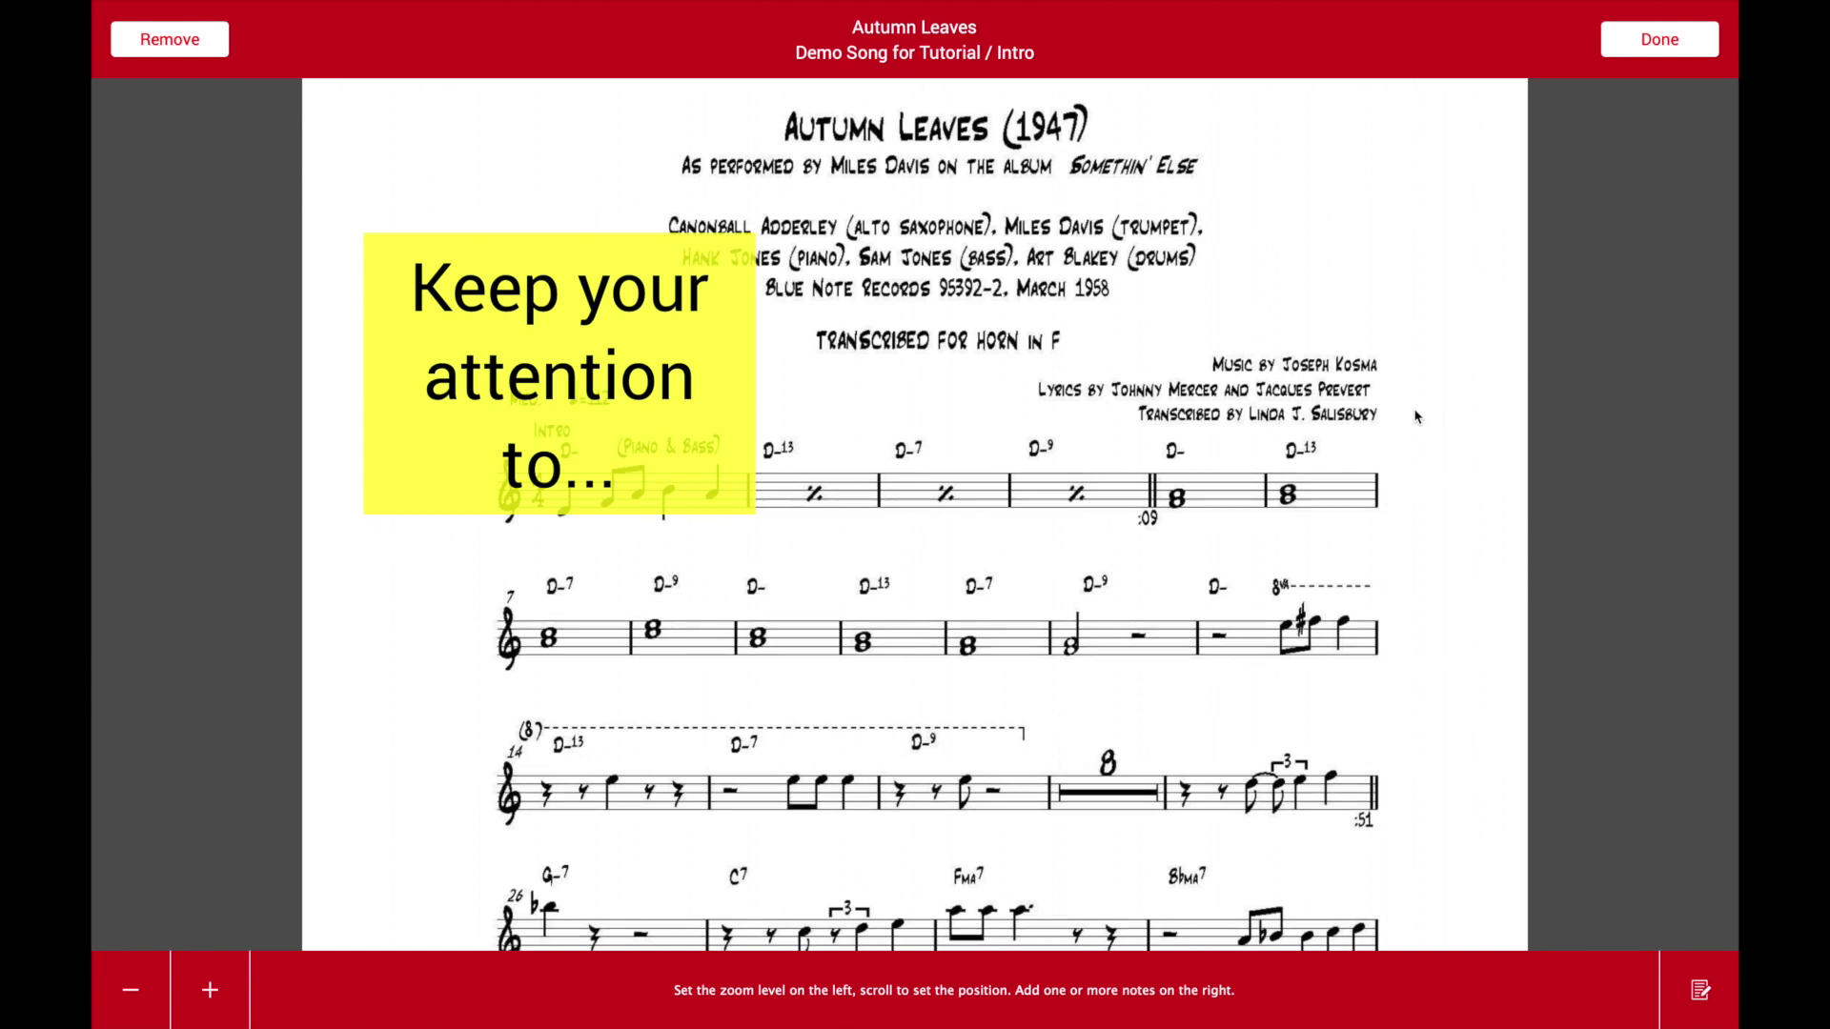
Remove the Autumn Leaves score from Intro and open the file browser to add a new attachment.
click(172, 40)
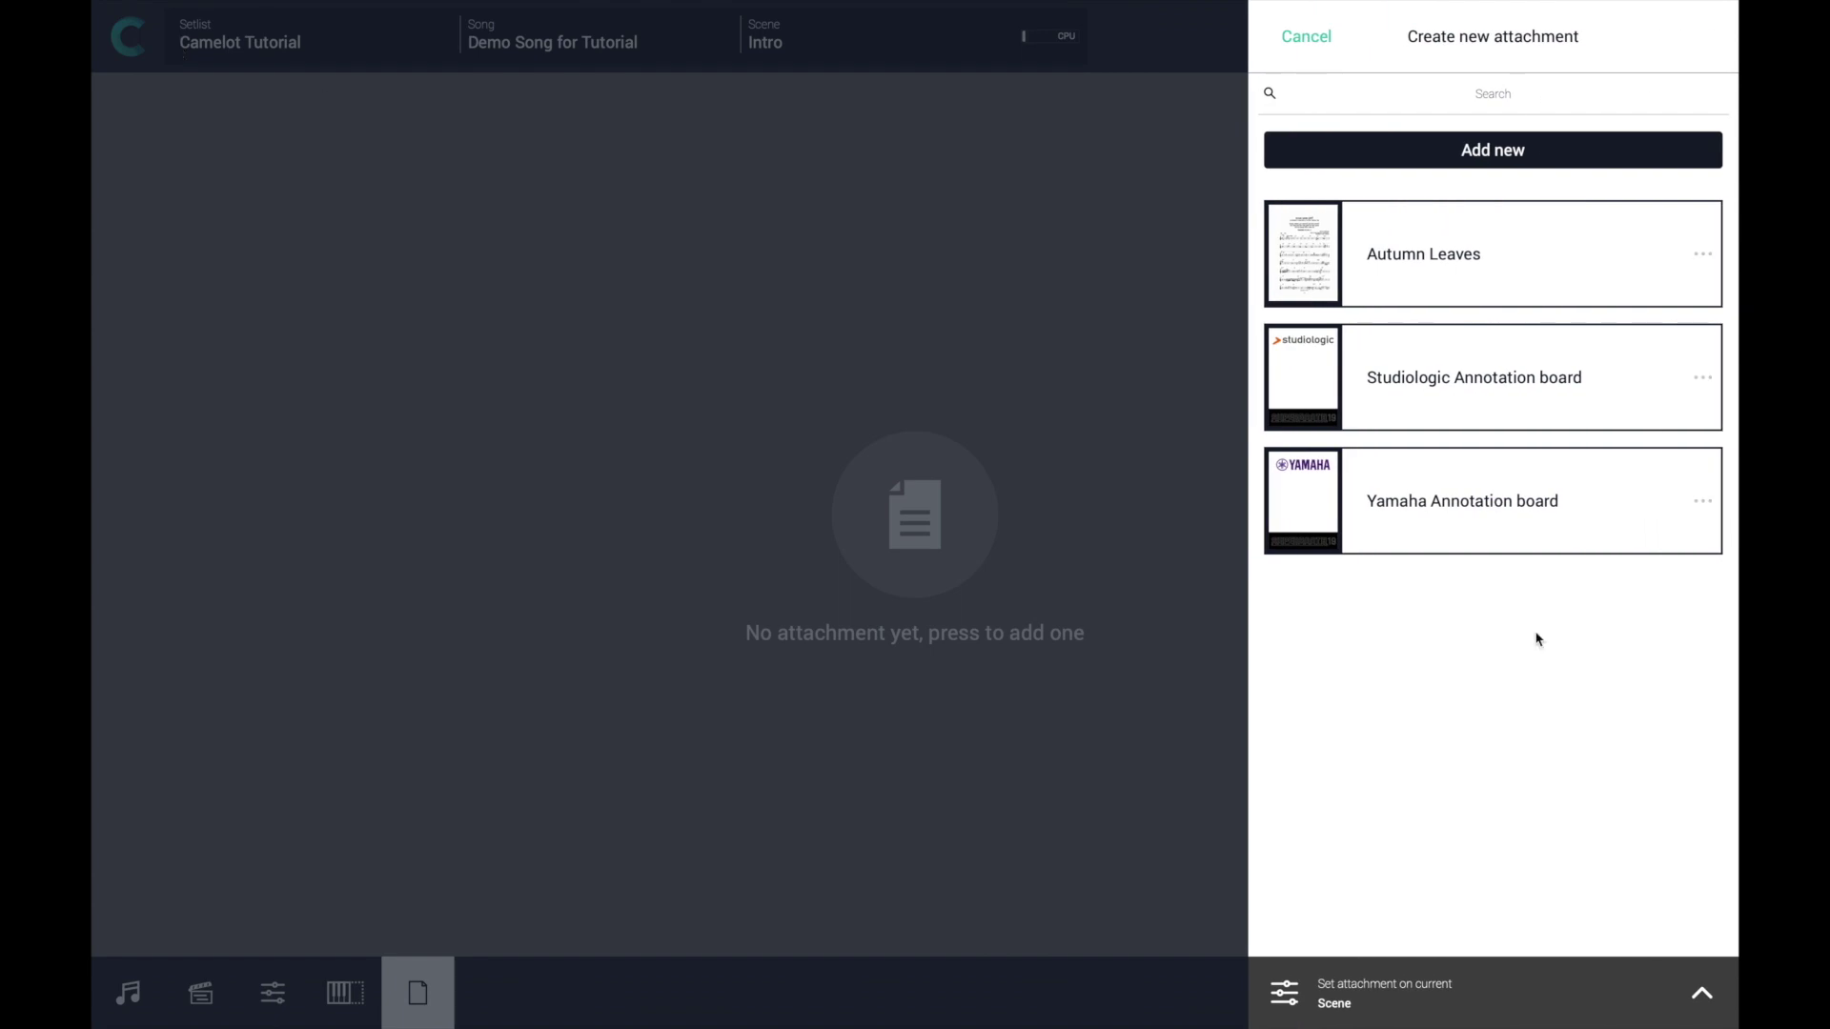
click(1523, 151)
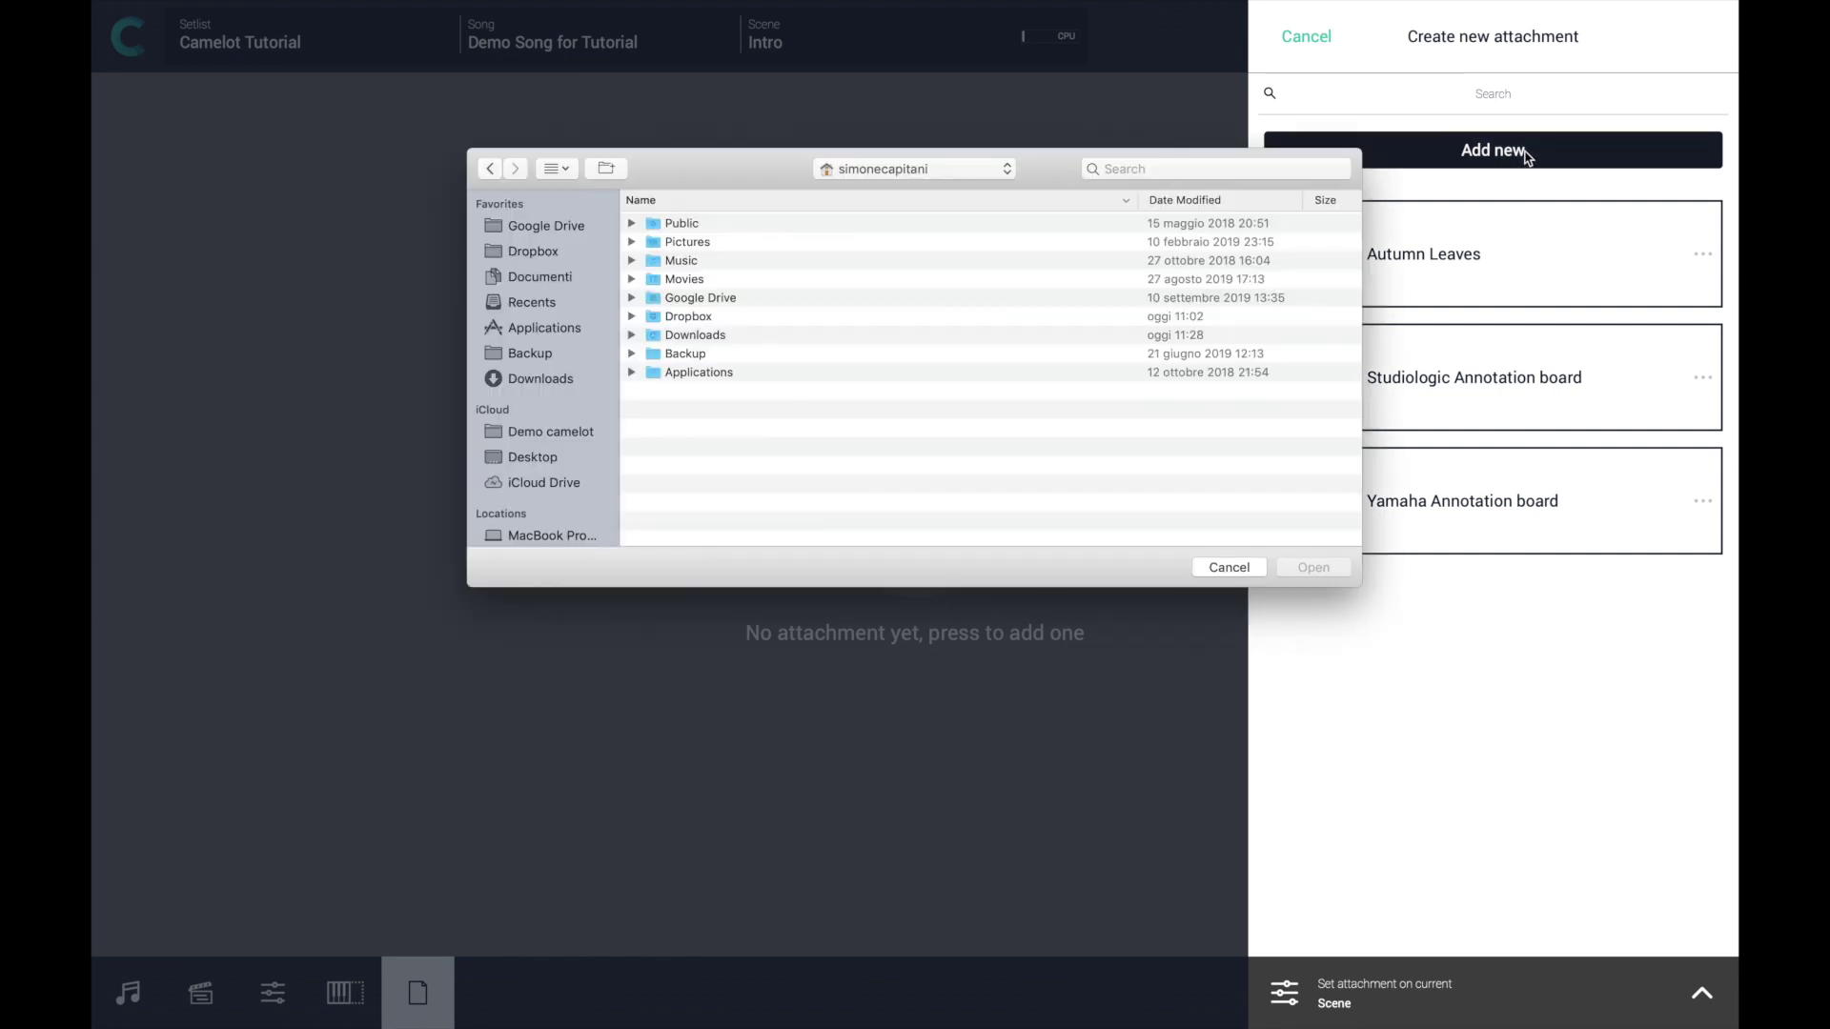